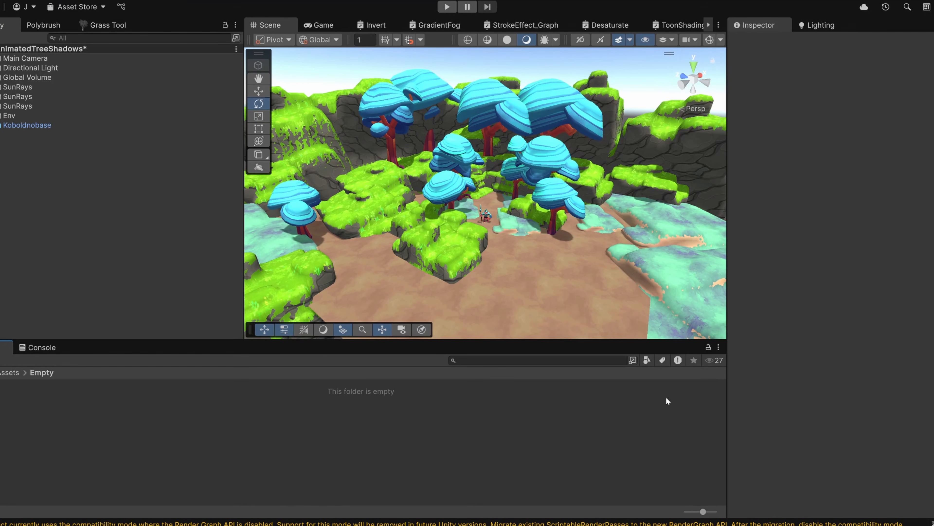
Assign the Blobby texture as the Directional Light's cookie
left_click(25, 57)
left_click(24, 68)
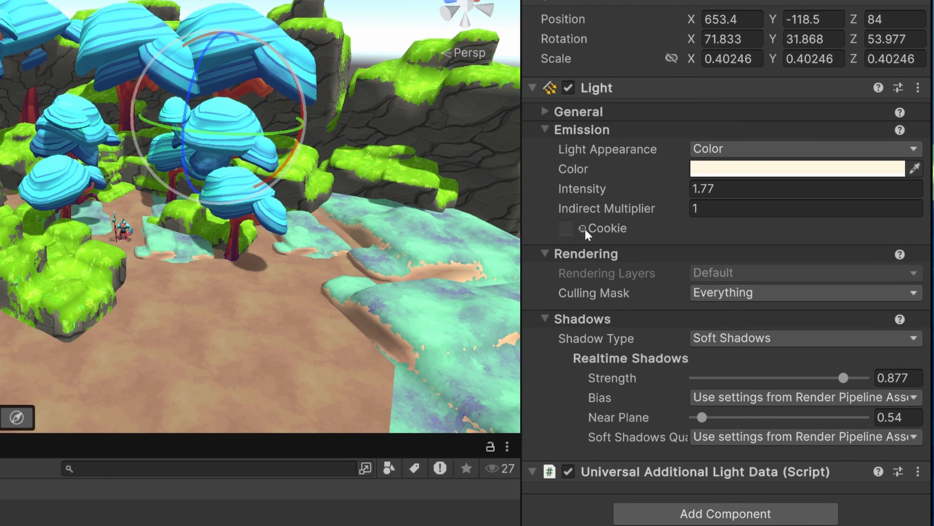
left_click(584, 230)
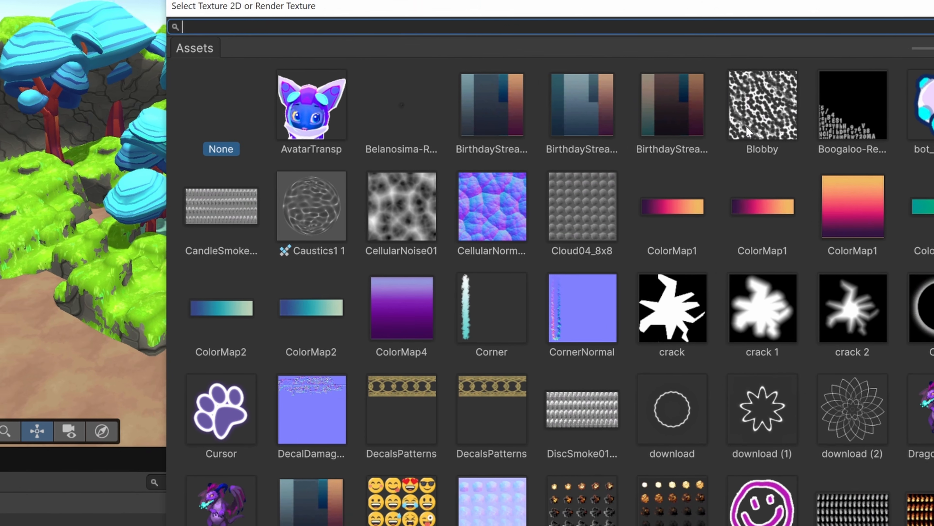
double_click(661, 113)
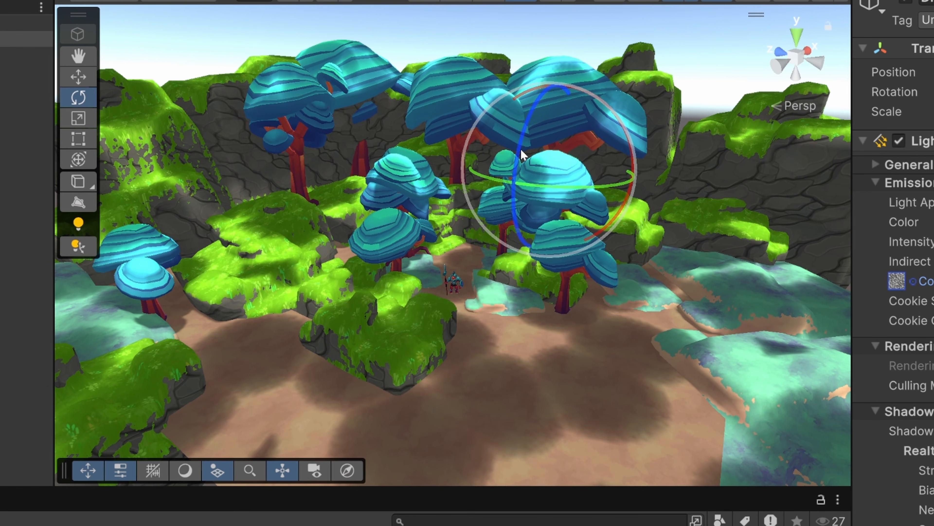
left_click_drag(523, 154, 532, 187)
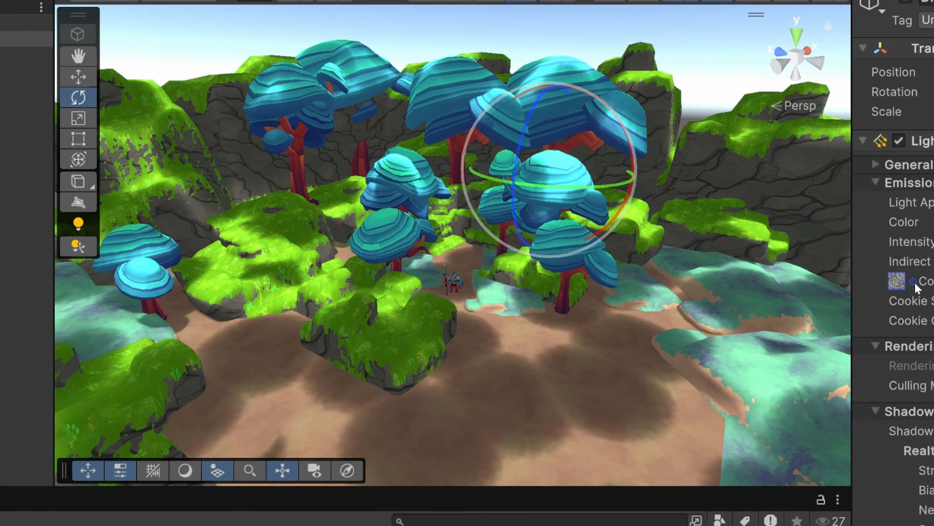
left_click(914, 282)
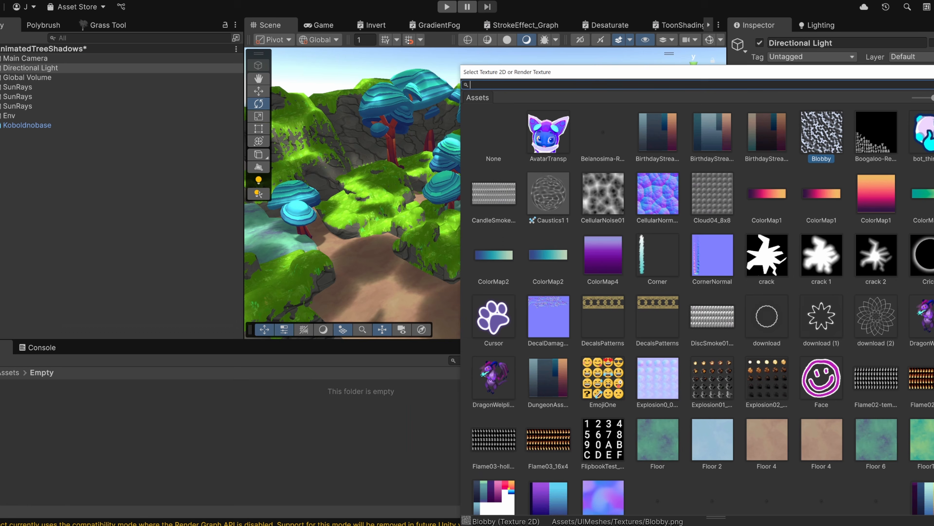
double_click(823, 137)
Create a Custom Render Texture named Clouds in the Empty folder and assign it as the Directional Light's cookie
right_click(118, 403)
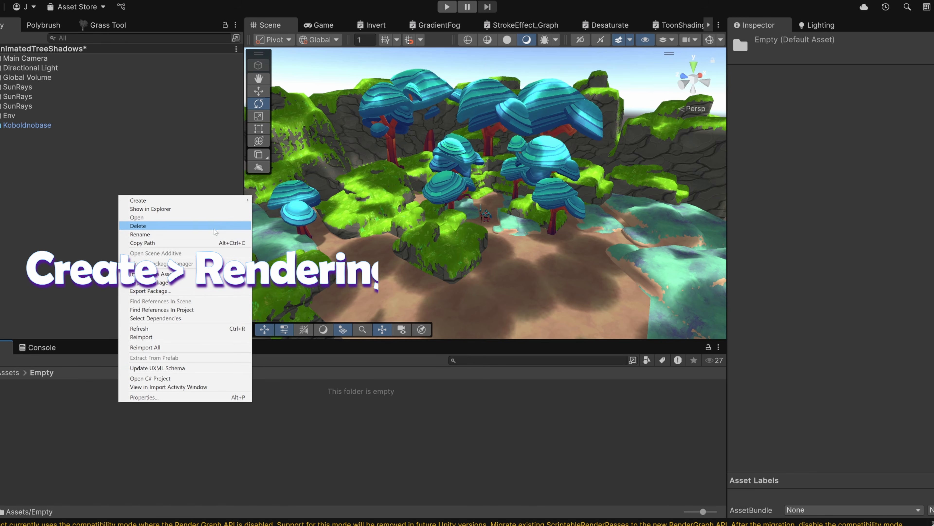
mouse_move(184, 200)
mouse_move(294, 269)
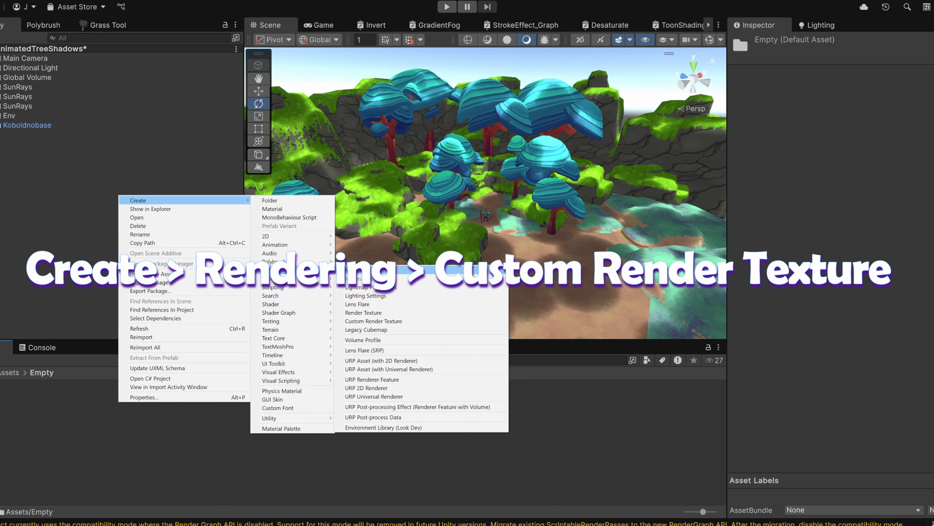
left_click(396, 322)
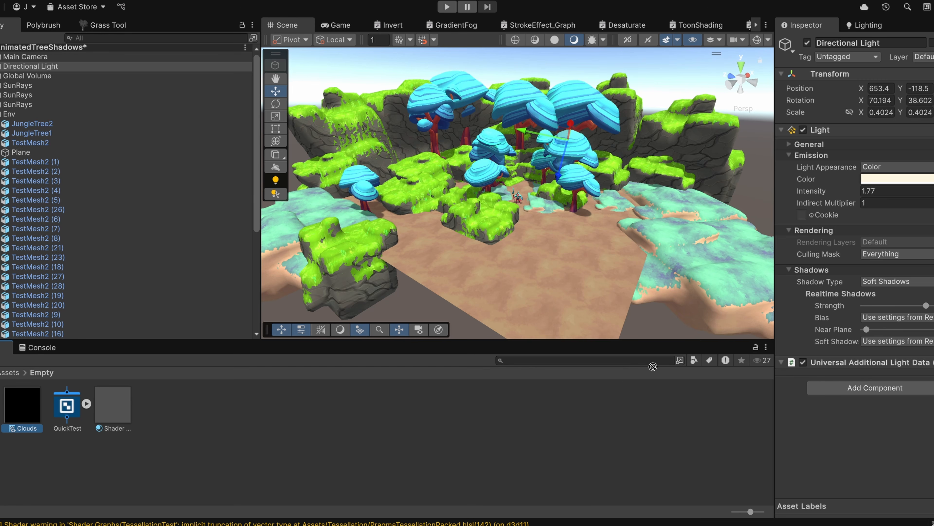
left_click_drag(800, 220, 802, 214)
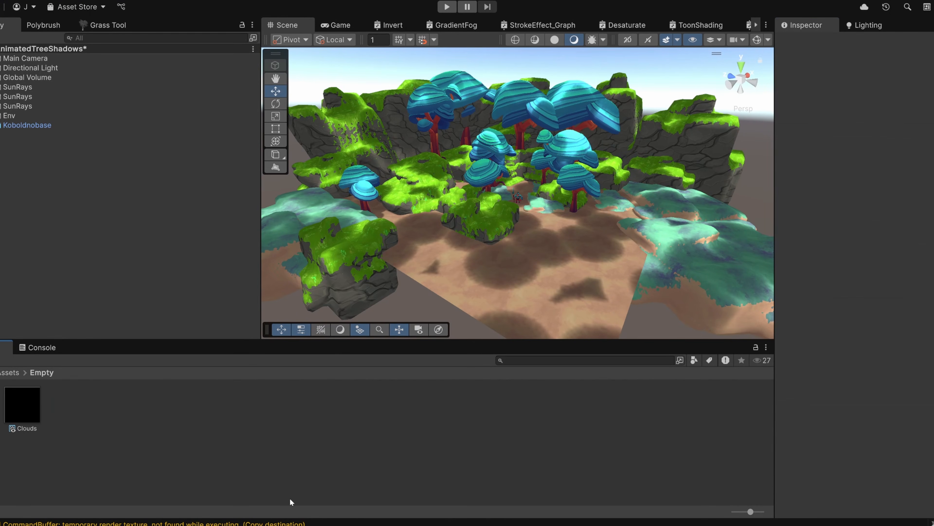
Create a Custom Render Texture shader graph named QuickTest in the Empty folder
right_click(130, 409)
mouse_move(206, 208)
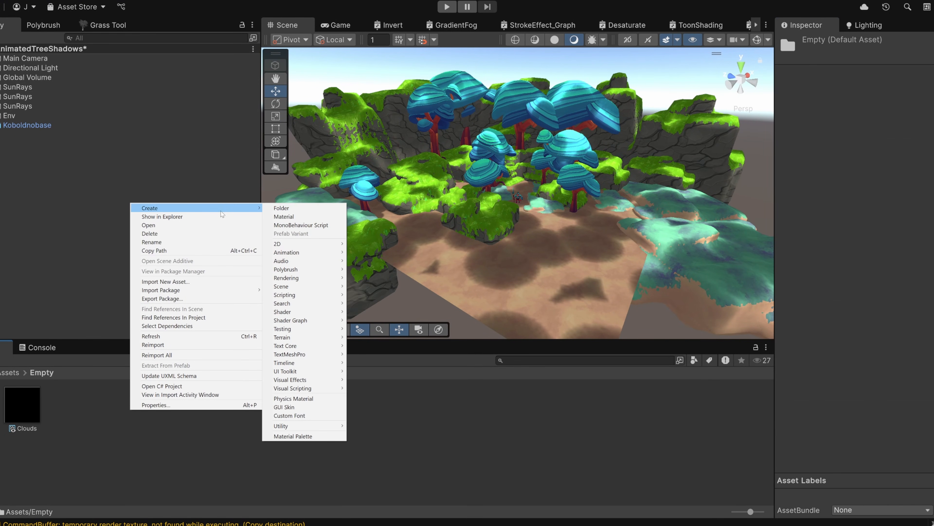
mouse_move(324, 320)
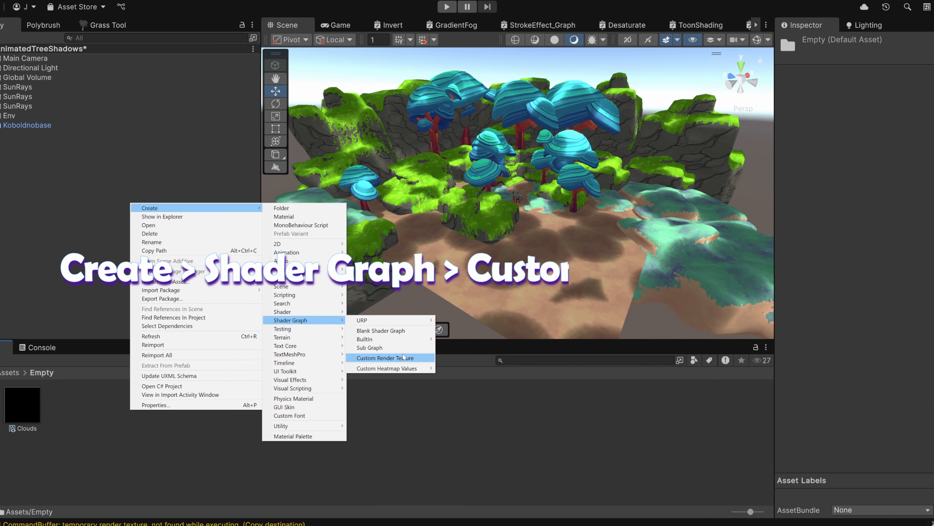
left_click(391, 358)
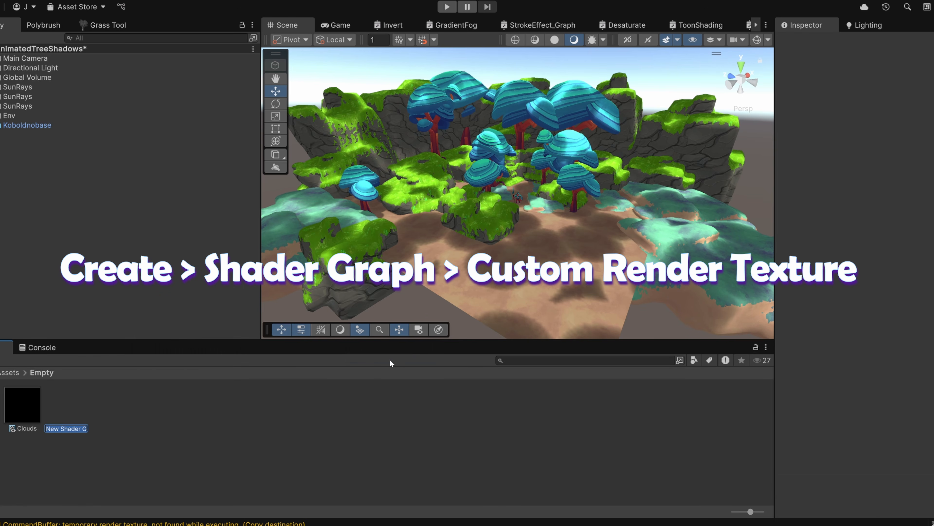
type("QuickTest")
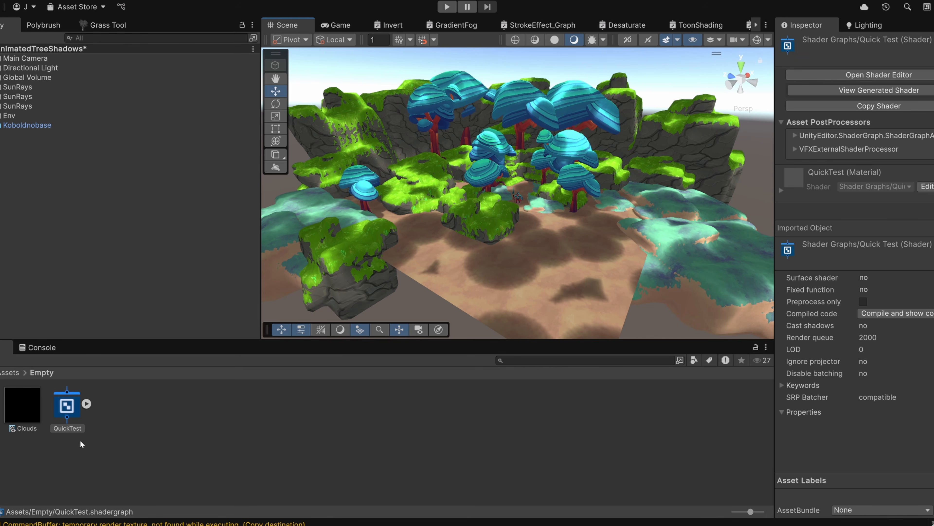
Create a material from the QuickTest shader graph
left_click(22, 405)
right_click(75, 407)
mouse_move(162, 206)
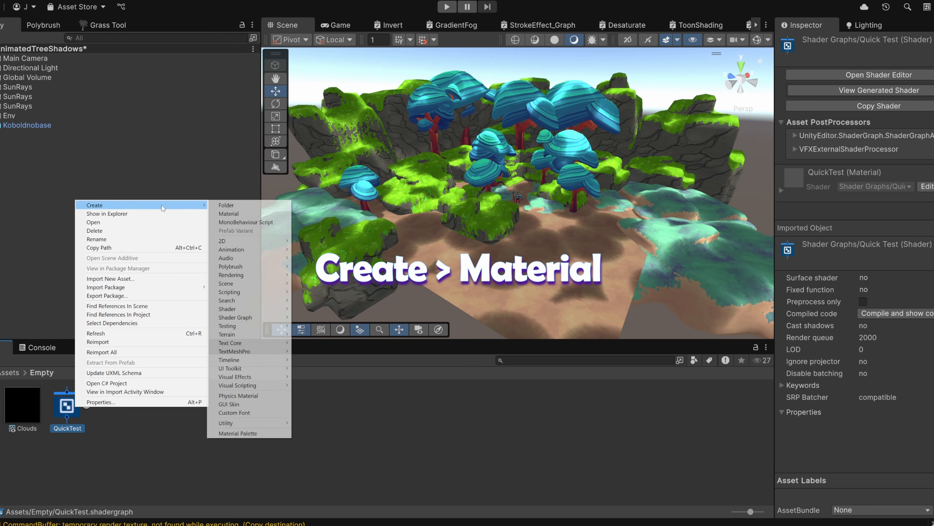
left_click(228, 214)
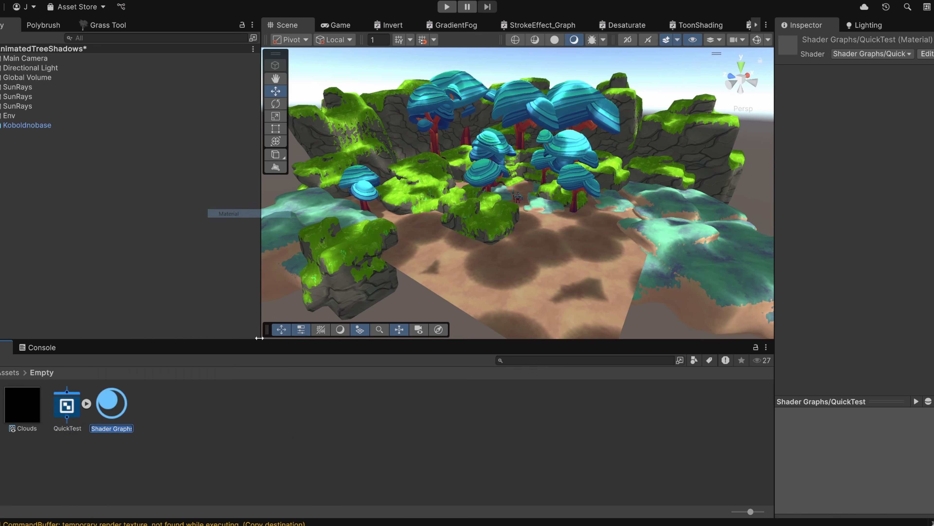
Assign the new material to the Clouds render texture and set its initialization and update modes to Realtime
left_click(24, 415)
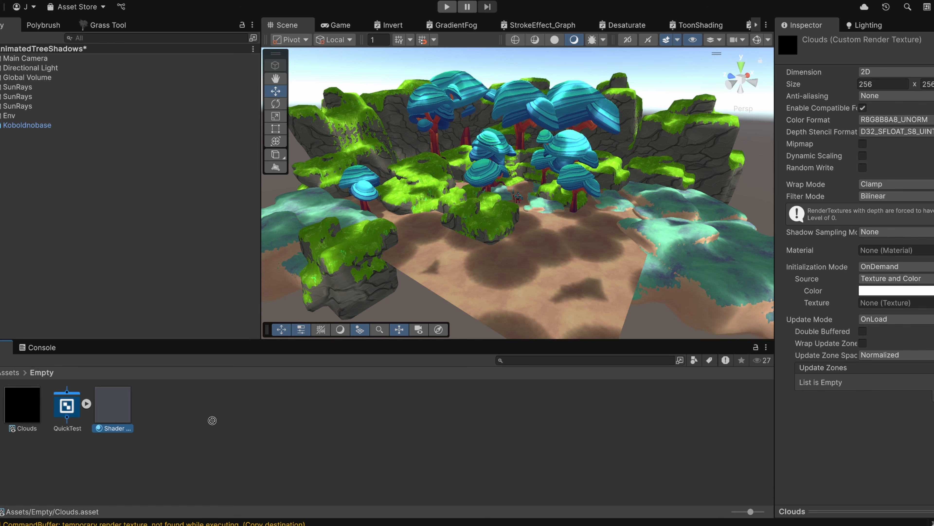
left_click_drag(212, 419, 882, 252)
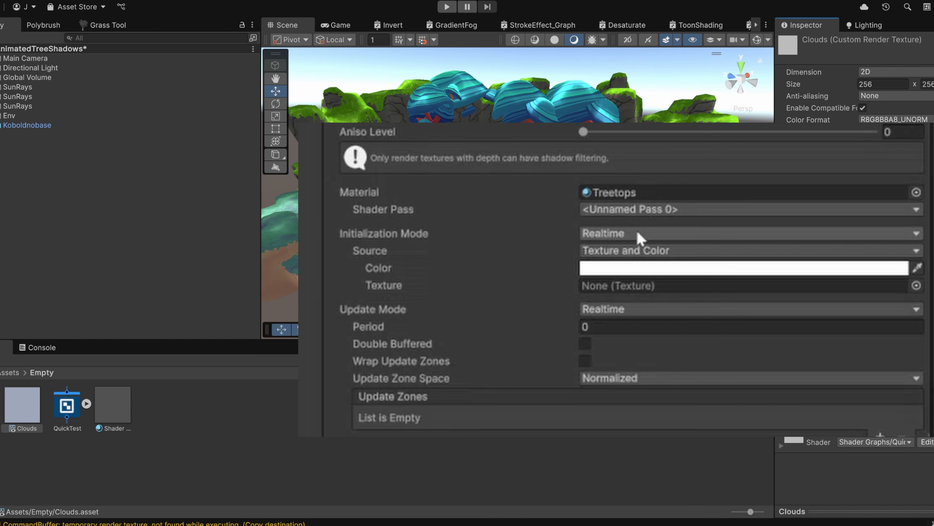
left_click(650, 234)
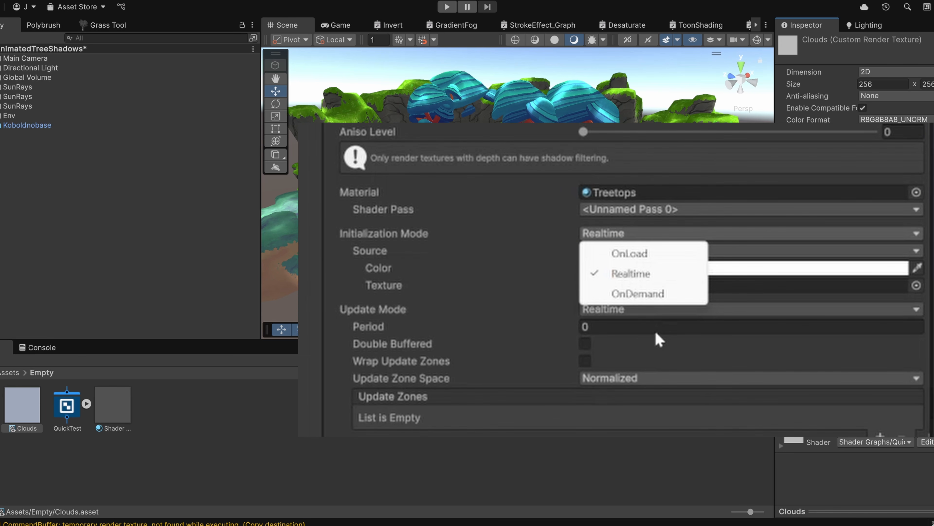
left_click(687, 310)
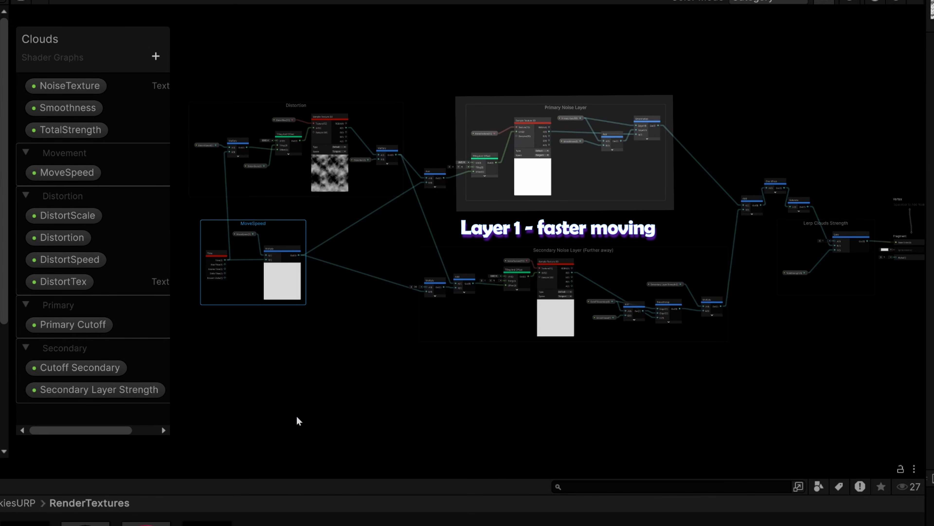
Examine the Secondary Noise Layer and Distortion groups in the Clouds shader graph
left_click(325, 430)
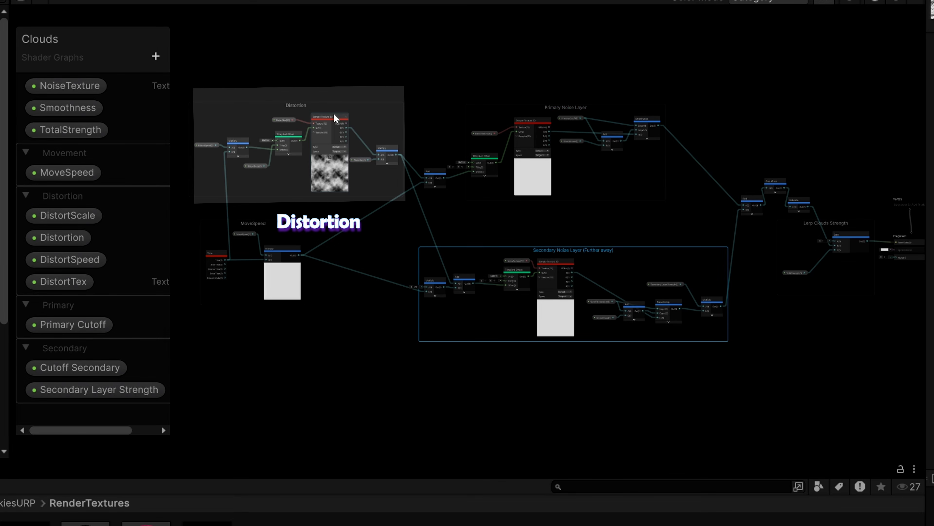
left_click(289, 108)
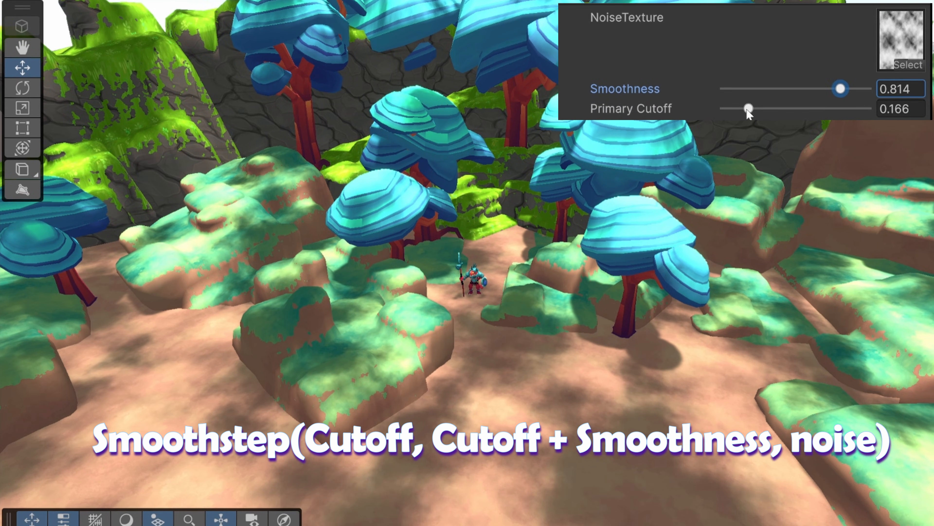
Lower the cloud material's Primary Cutoff and raise its Cutoff Secondary value
mouse_move(748, 109)
left_mouse_down()
mouse_move(808, 109)
mouse_move(764, 109)
mouse_move(766, 88)
mouse_move(722, 89)
mouse_move(739, 90)
mouse_move(732, 109)
left_mouse_up()
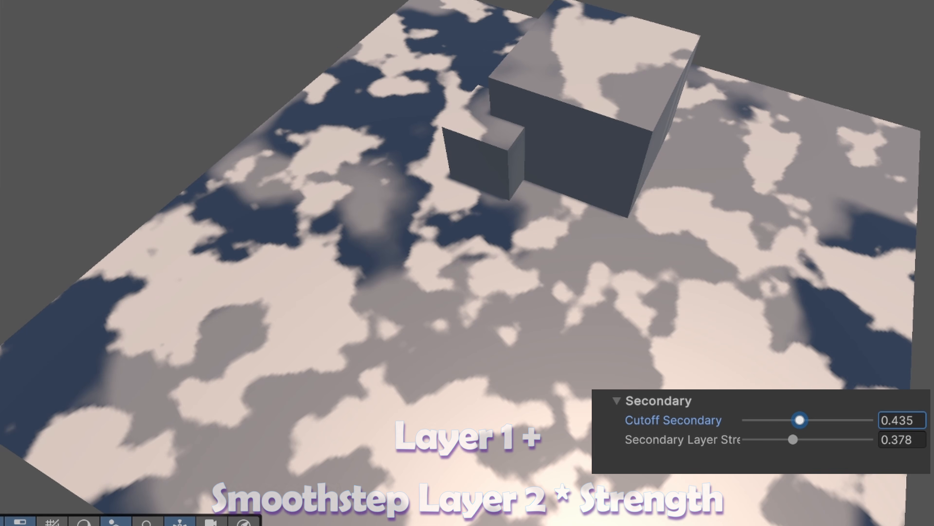
left_click_drag(799, 418, 820, 420)
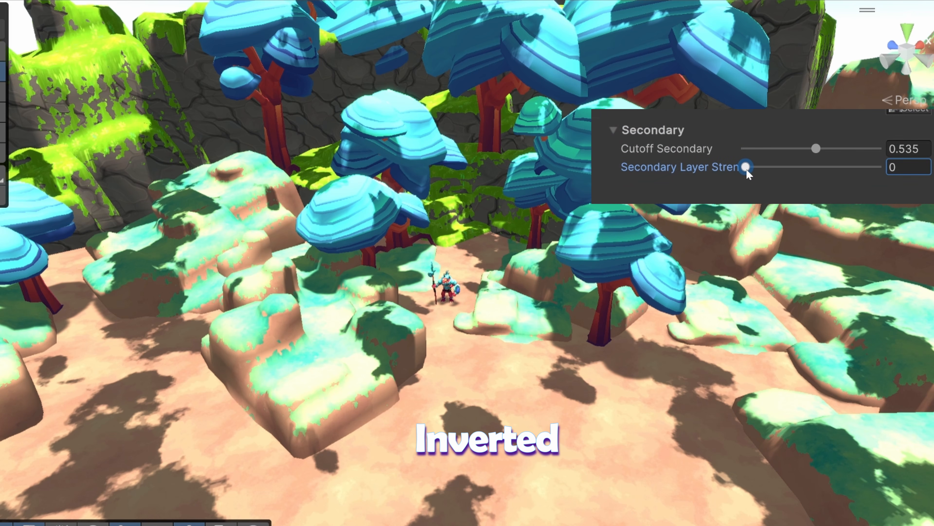
Increase the cloud material's Secondary Layer Strength and readjust its Cutoff Secondary value
left_click(746, 167)
mouse_move(751, 168)
left_mouse_down()
mouse_move(833, 168)
mouse_move(809, 151)
left_mouse_up()
left_click_drag(775, 149, 851, 149)
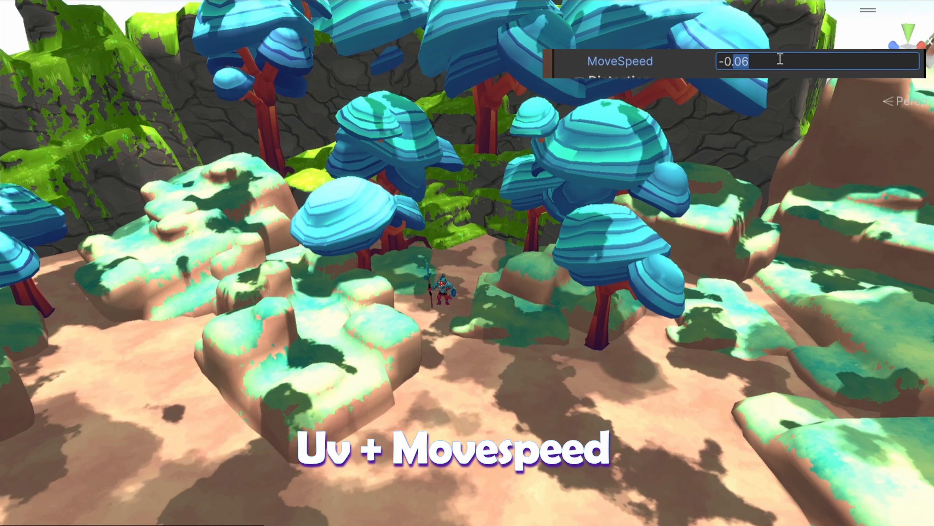
Change the cloud material's MoveSpeed and fine-tune its distortion settings
key("BackSpace")
type("1")
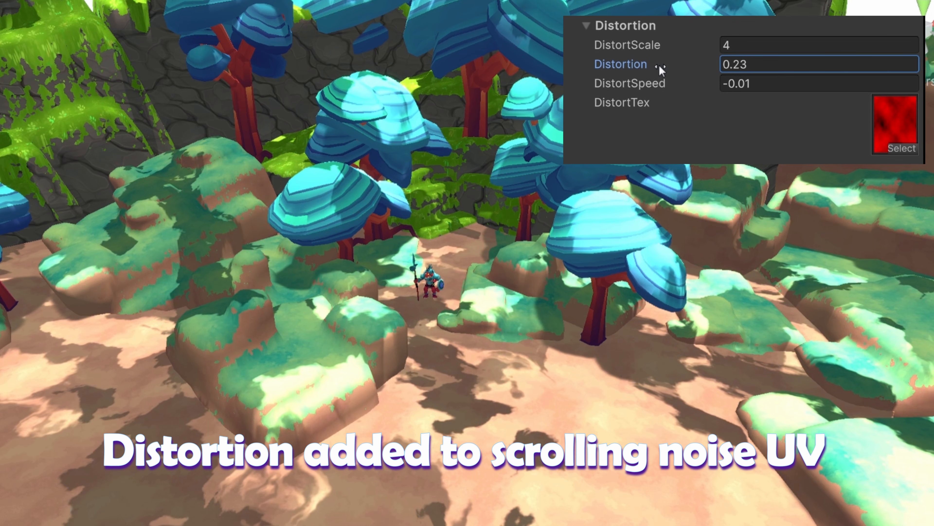
left_click_drag(693, 88, 688, 92)
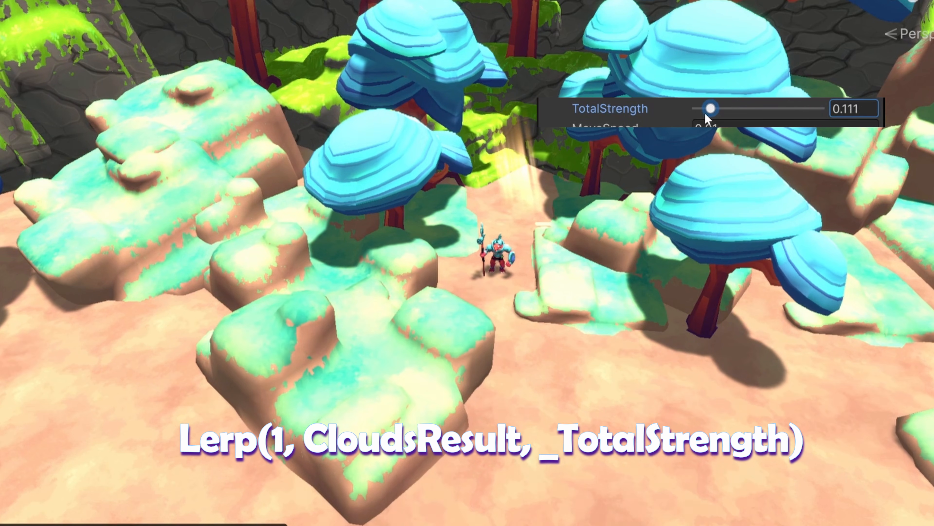
Raise the cloud material's TotalStrength close to its maximum and reduce the noise Scale
left_click_drag(705, 113, 815, 112)
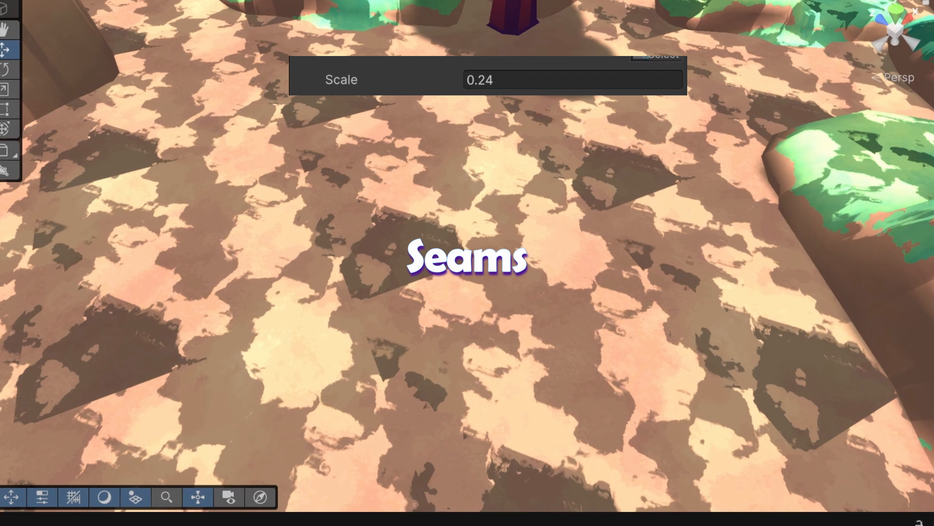
left_click_drag(341, 79, 307, 80)
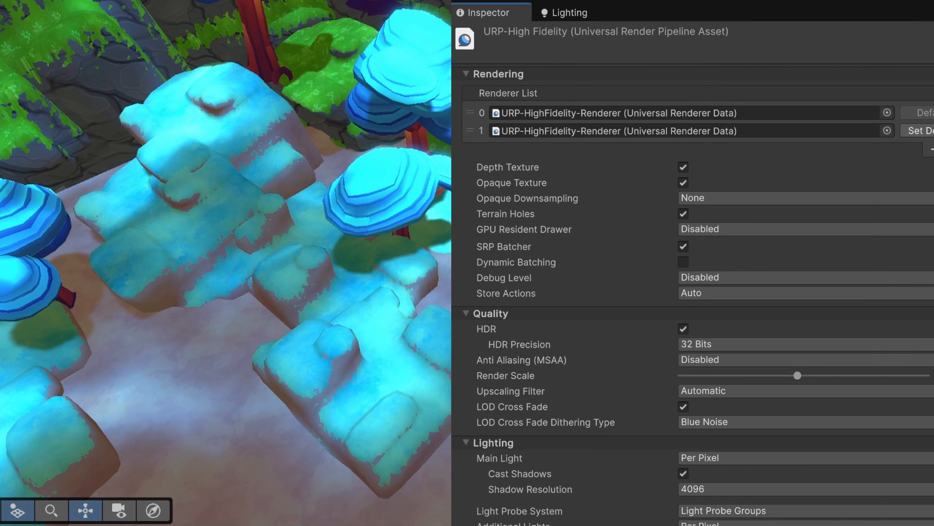
Set the Cookie Atlas Format of the URP-High Fidelity pipeline asset to Color HDR
scroll(552, 483, "down", 7)
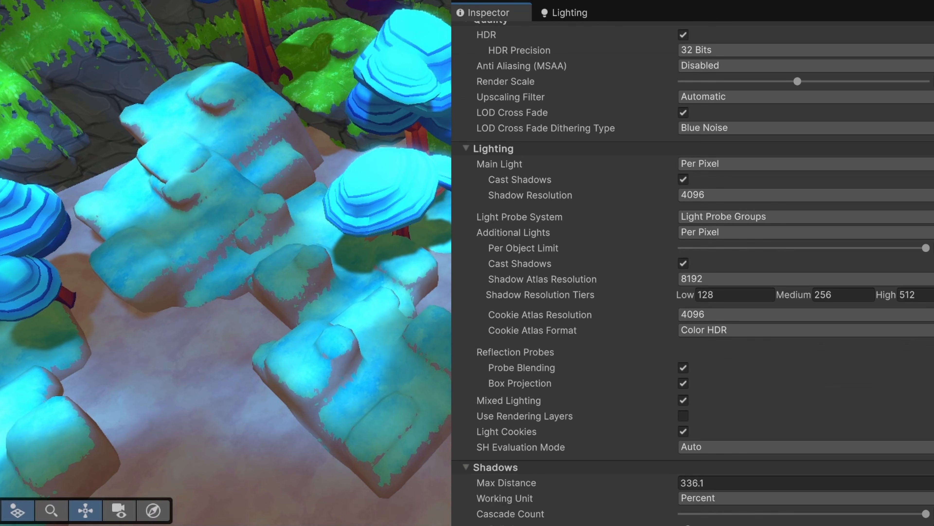
left_click(721, 330)
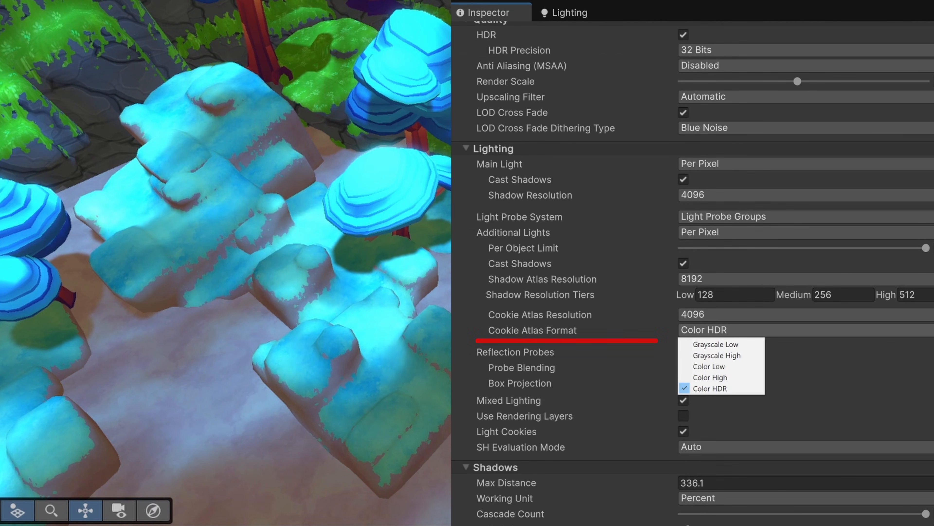
key("Return")
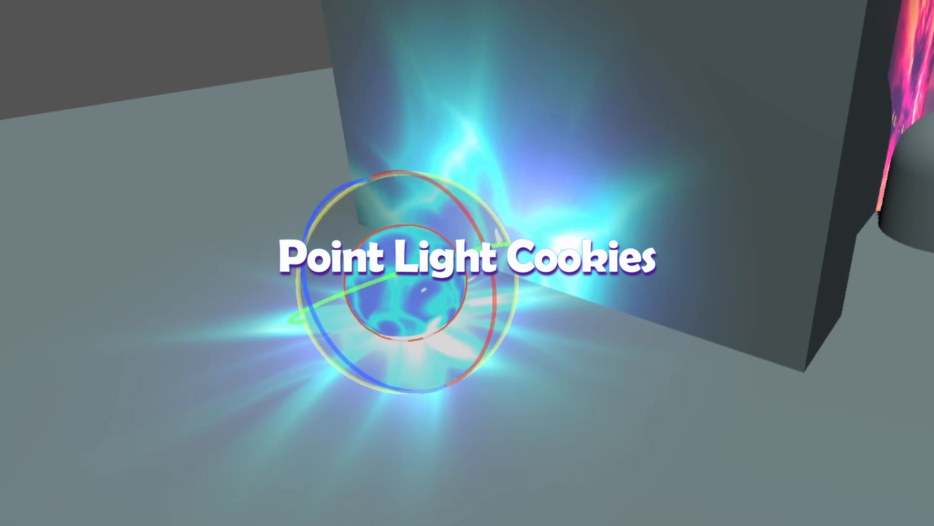
Move the point light across the floor in front of the wall
key("w")
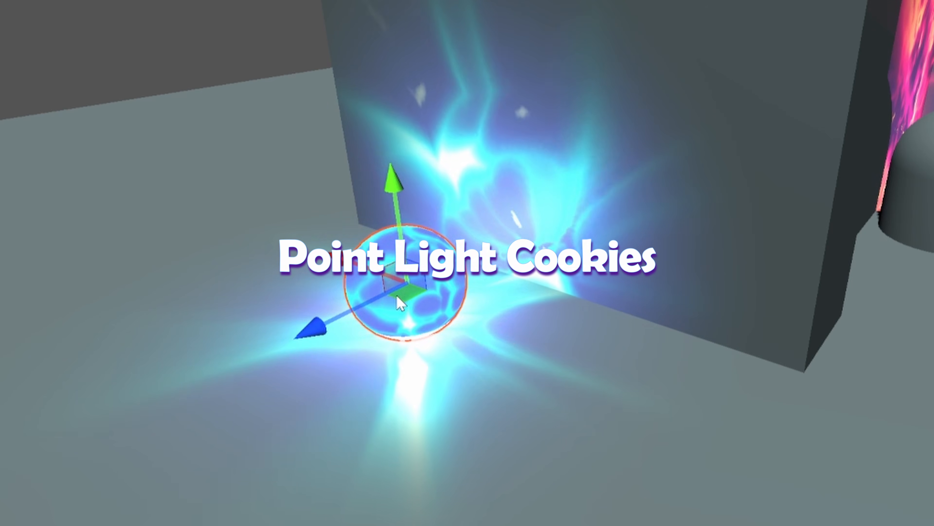
left_click_drag(407, 313, 661, 375)
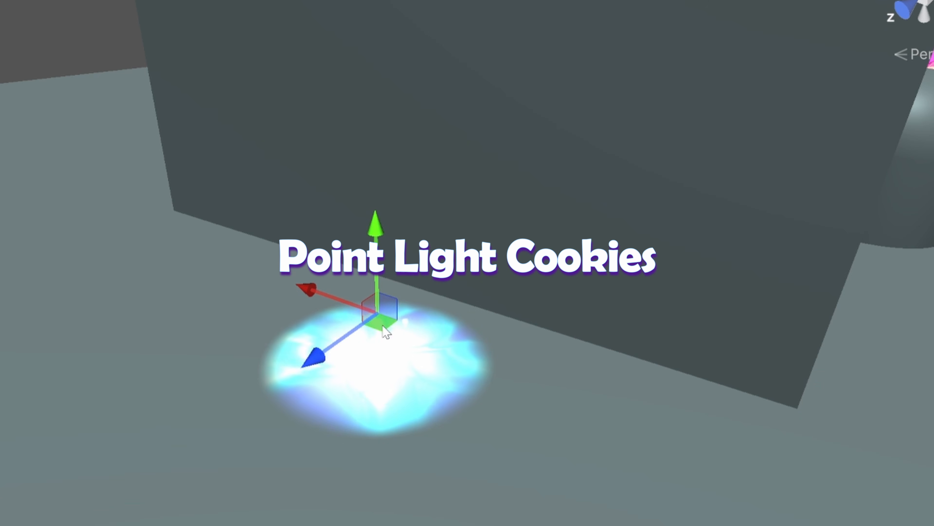
left_click_drag(389, 329, 443, 295)
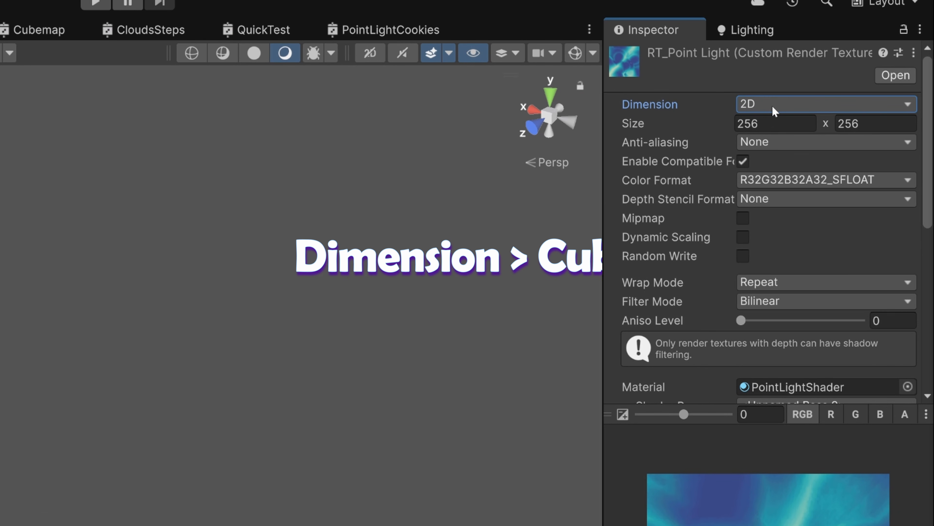
Set the dimension of the RT_Point Light custom render texture to Cube
left_click(774, 107)
left_click(775, 148)
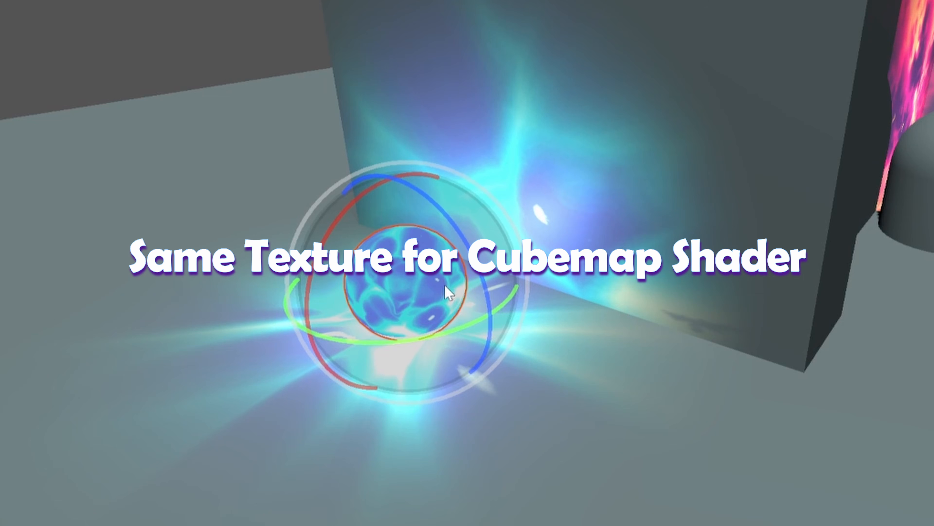
Rotate the glowing sphere with its point light and move it across the floor in front of the wall
left_click_drag(434, 200, 568, 405)
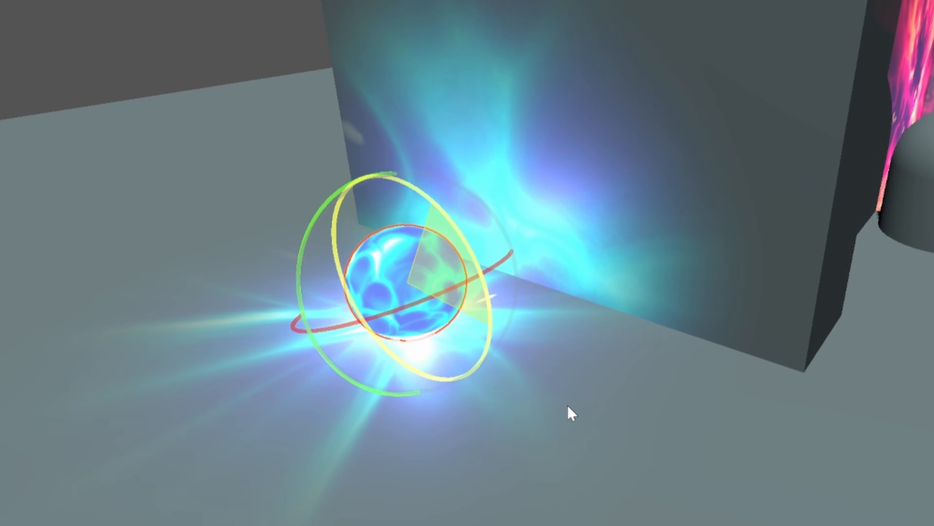
left_click_drag(413, 270, 535, 325)
key("w")
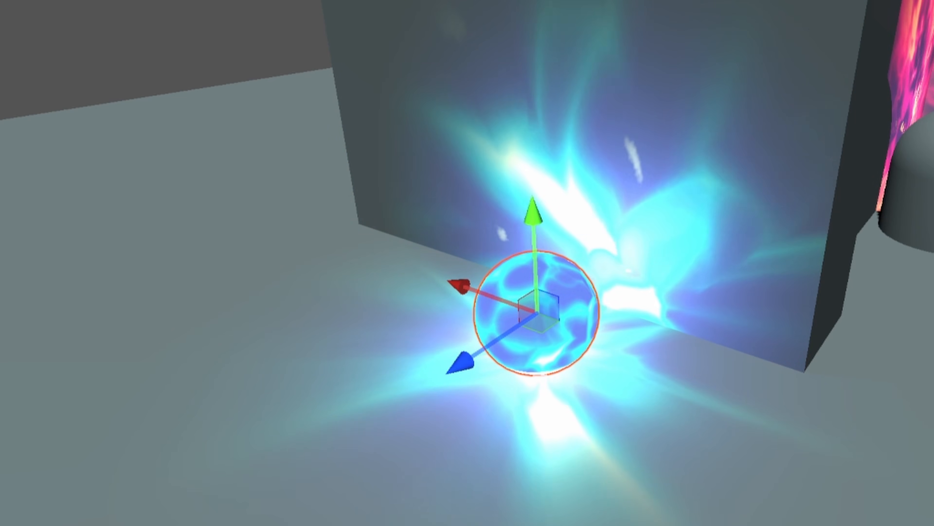
left_click_drag(436, 205, 475, 357)
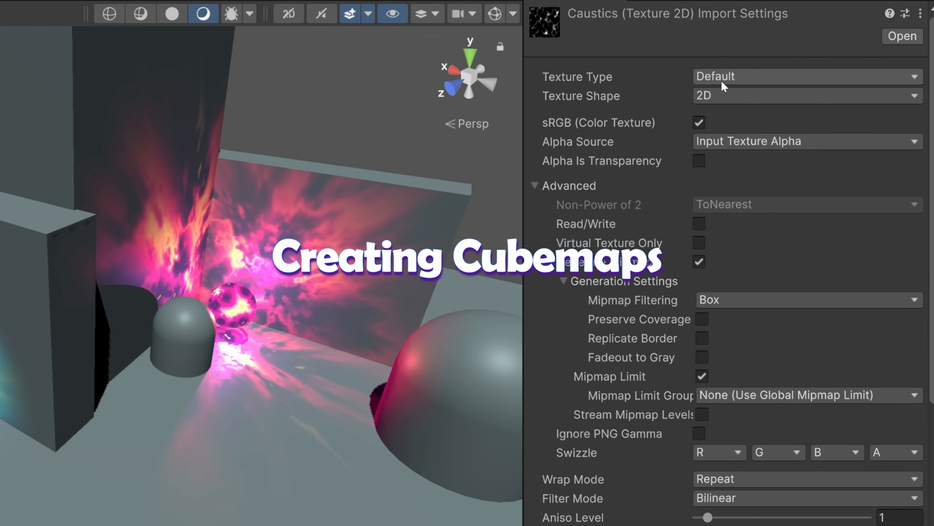
Set the Caustics texture's shape to Cube with 6 Frames Layout (Cubic Environment) mapping
left_click(717, 96)
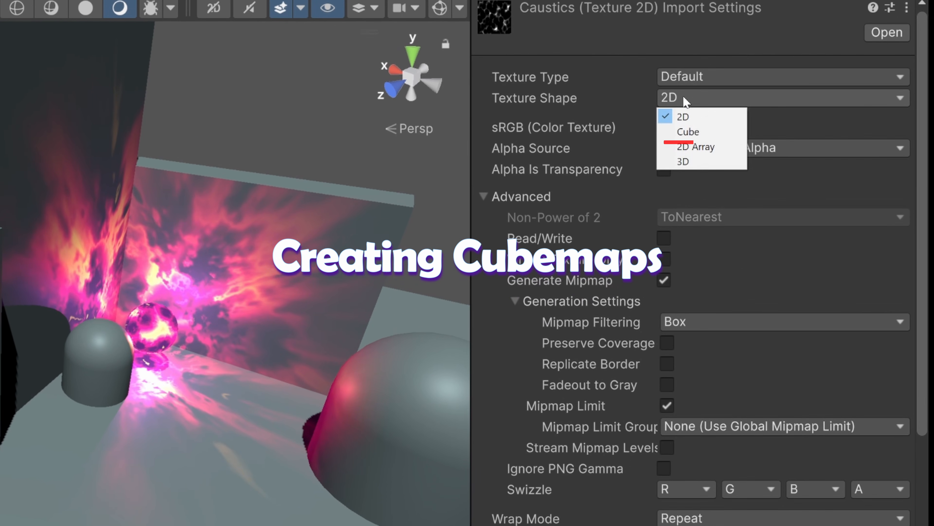
left_click(713, 133)
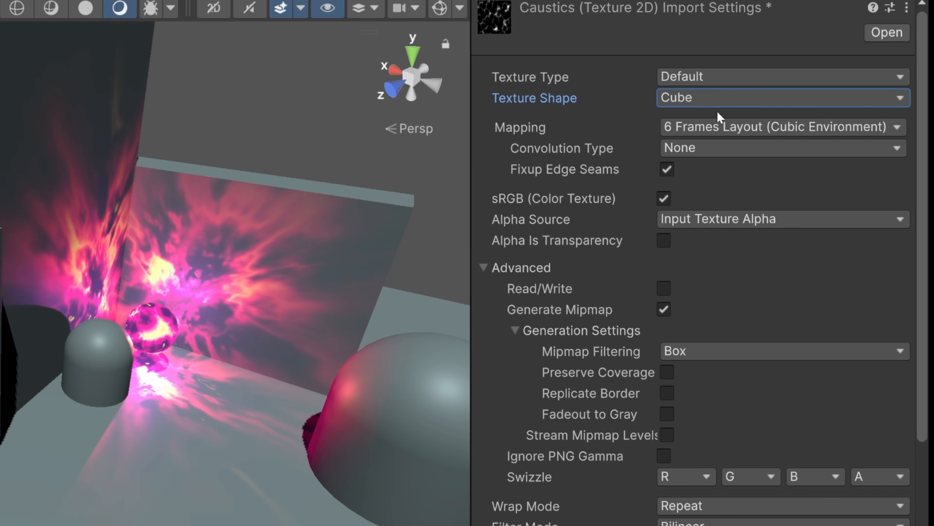
left_click(714, 127)
left_click(723, 161)
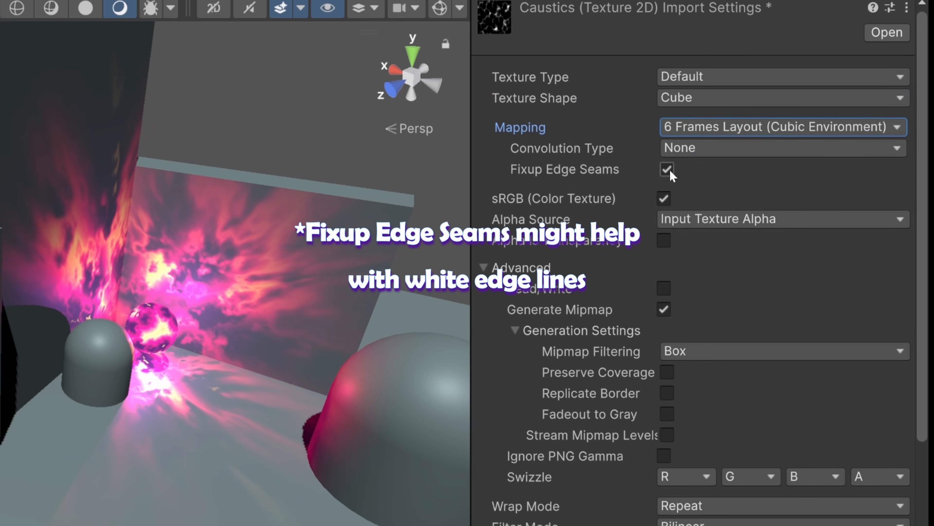
scroll(763, 246, "down", 5)
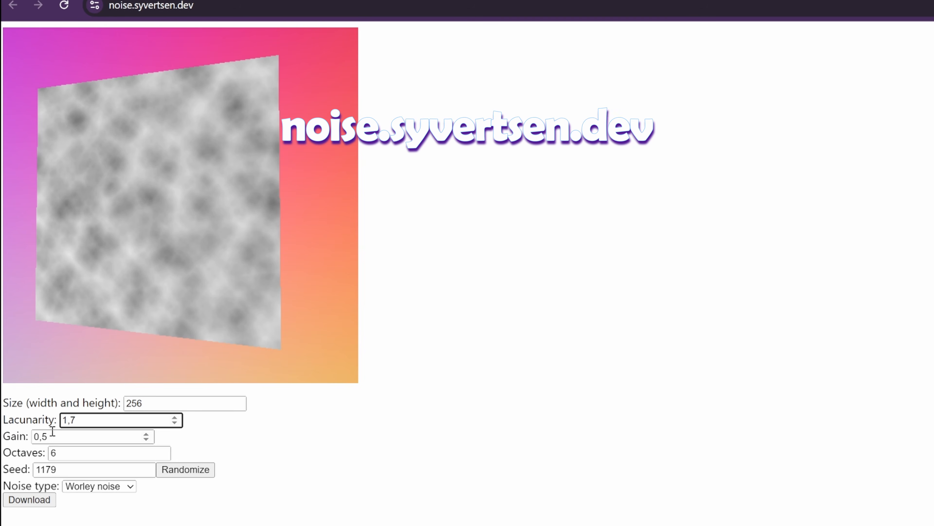
Switch to noise.syvertsen.dev and vary the Worley noise Gain, raising it past 0.7 and reducing it to 0.1 or lower
left_click(143, 436)
left_click(143, 435)
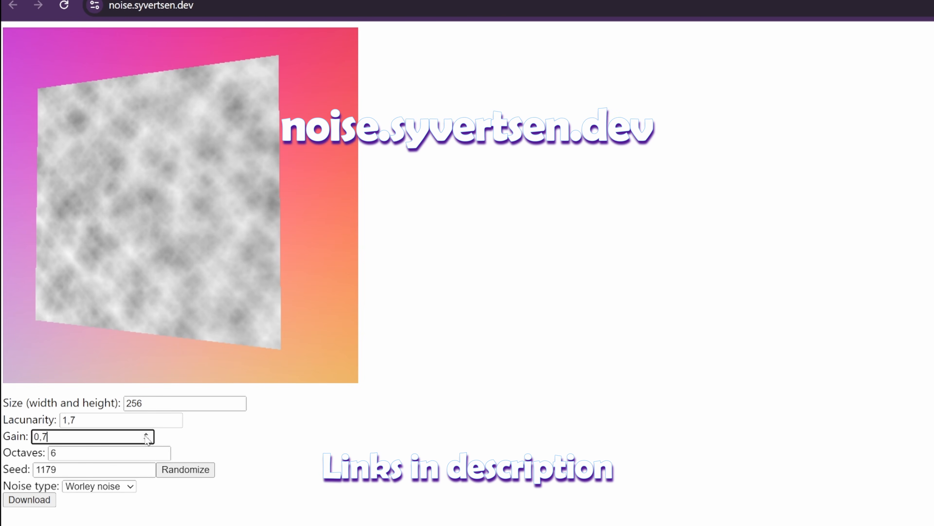
left_click(143, 435)
left_click(145, 441)
left_click(145, 441)
left_click(145, 442)
left_click(145, 441)
left_click(146, 441)
left_click(145, 441)
left_click(146, 441)
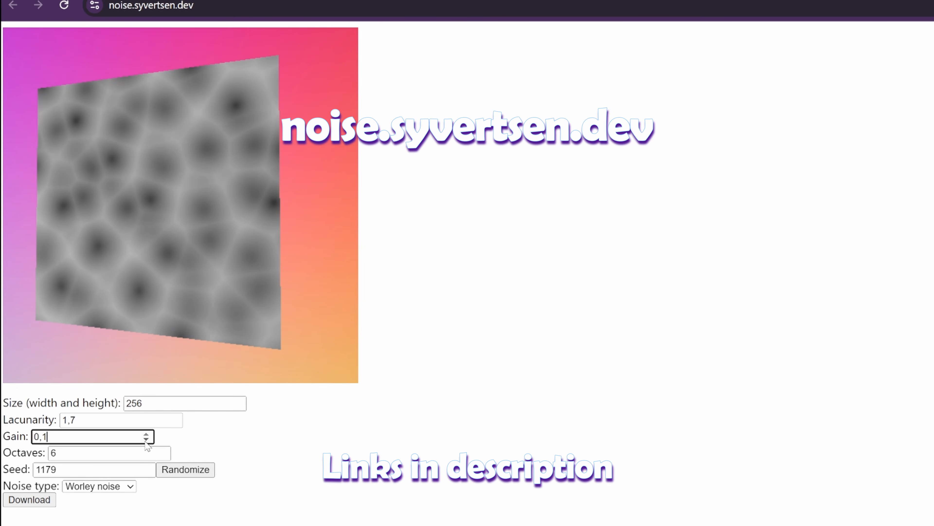
left_click(145, 441)
left_click(145, 441)
left_click(145, 441)
left_click(145, 441)
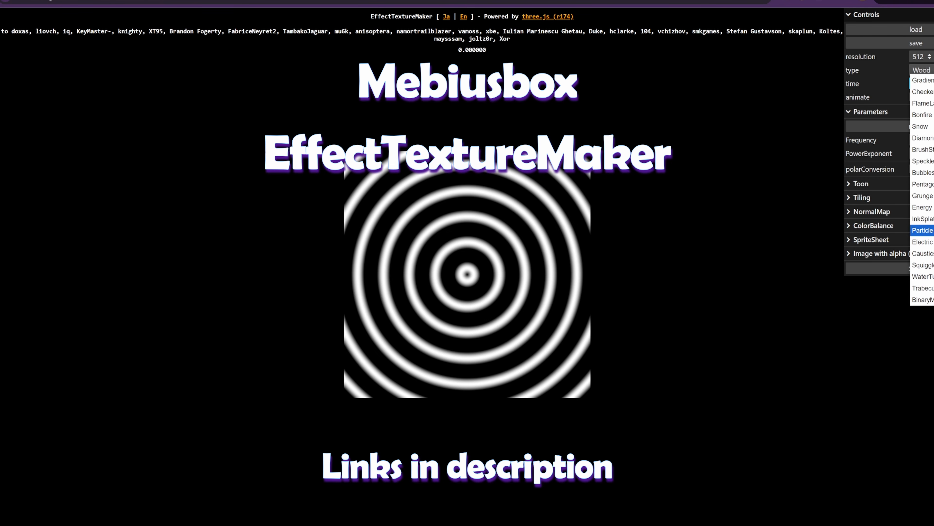
Switch to EffectTextureMaker, choose a caustics-style texture type and set its resolution to 1024
key("Return")
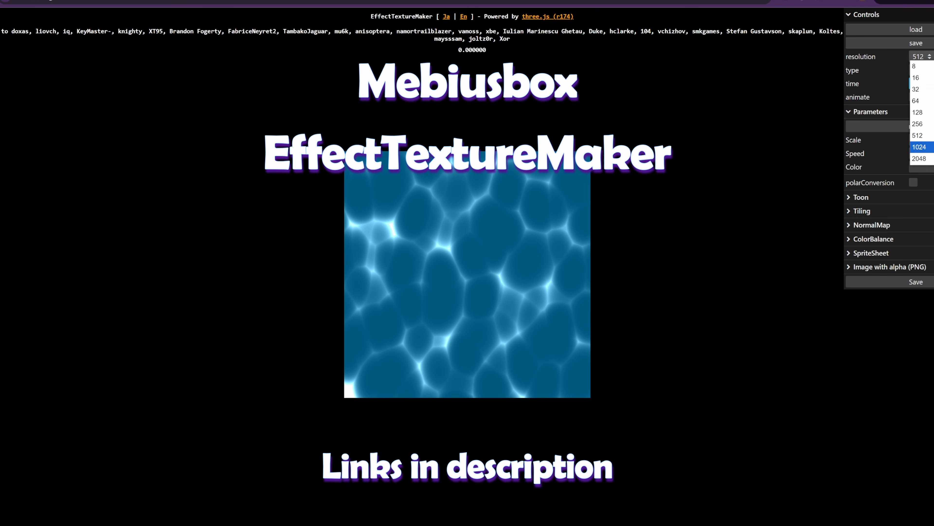
key("Return")
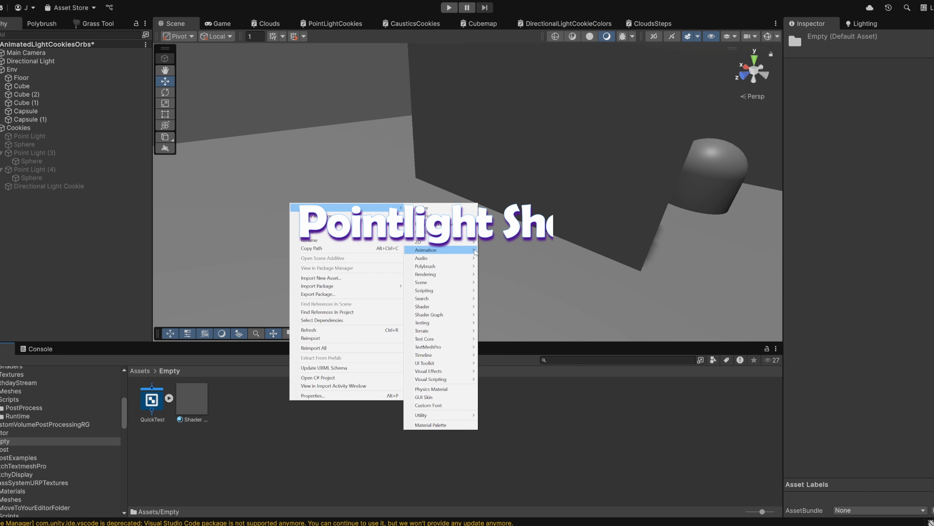
Create a custom render texture in the Empty assets folder and name it PointLight
mouse_move(461, 277)
left_click(515, 324)
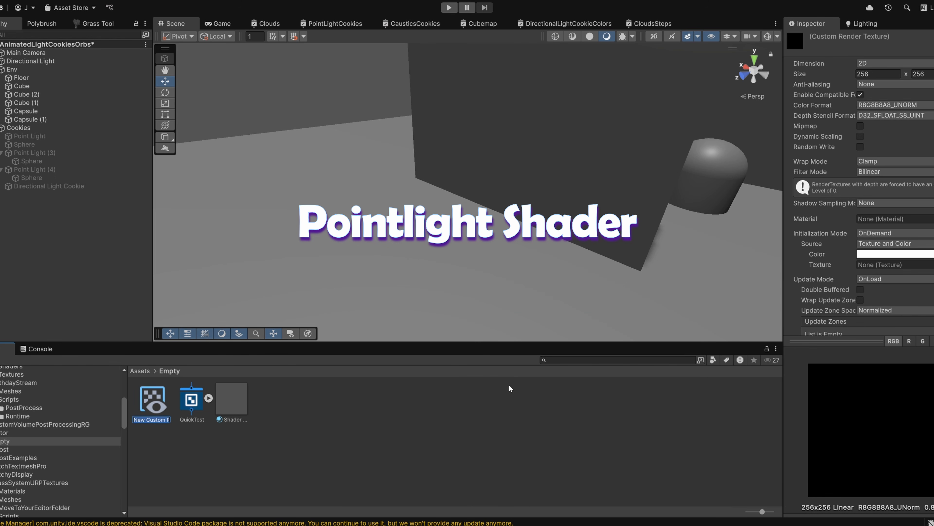
type("PointLight")
key("Return")
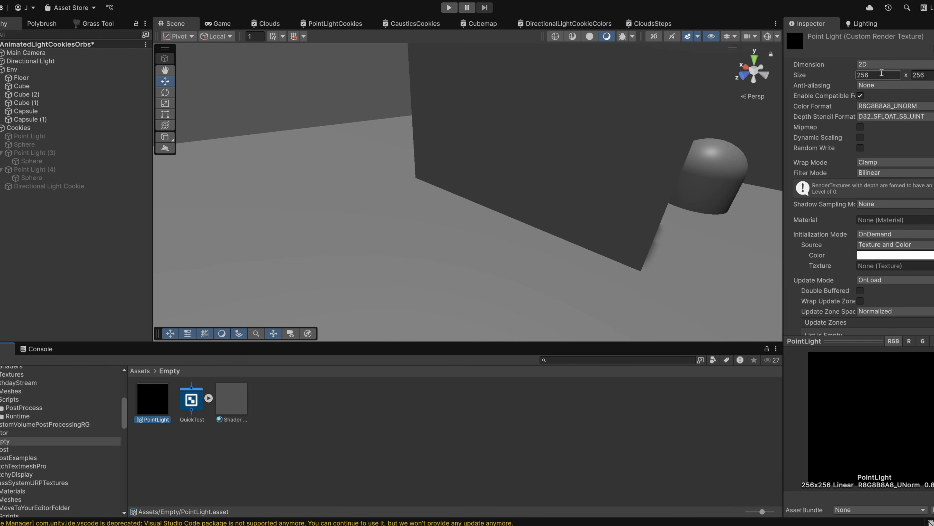
Set the PointLight custom render texture's size to 1024 x 1024 and its dimension to Cube
key("BackSpace")
type("4")
key("Tab")
type("1")
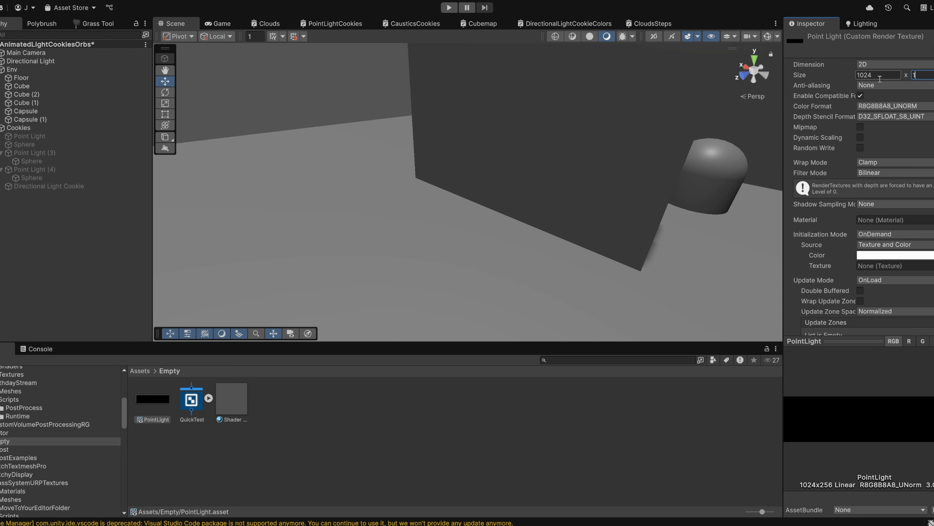
key("Return")
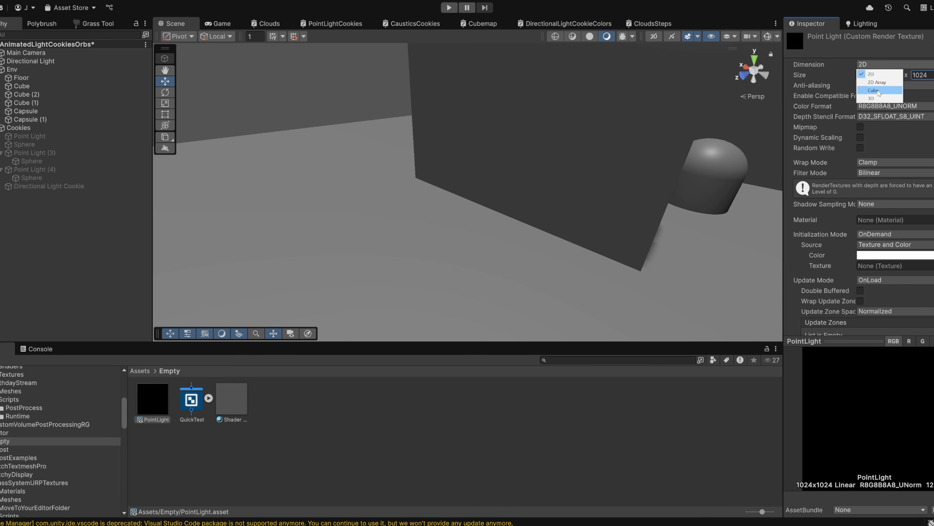
left_click(879, 91)
Create a Custom Render Texture shader graph named PointLight and open it in the graph editor
right_click(315, 412)
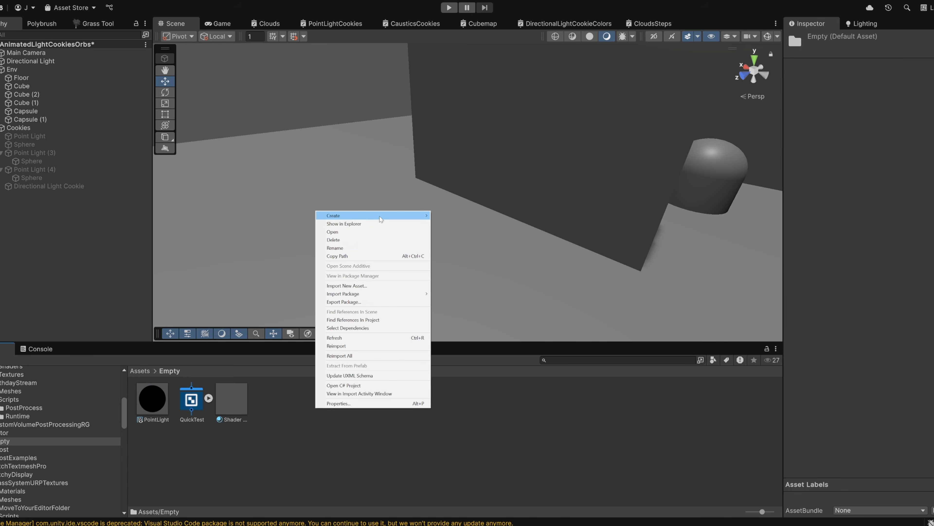
mouse_move(381, 219)
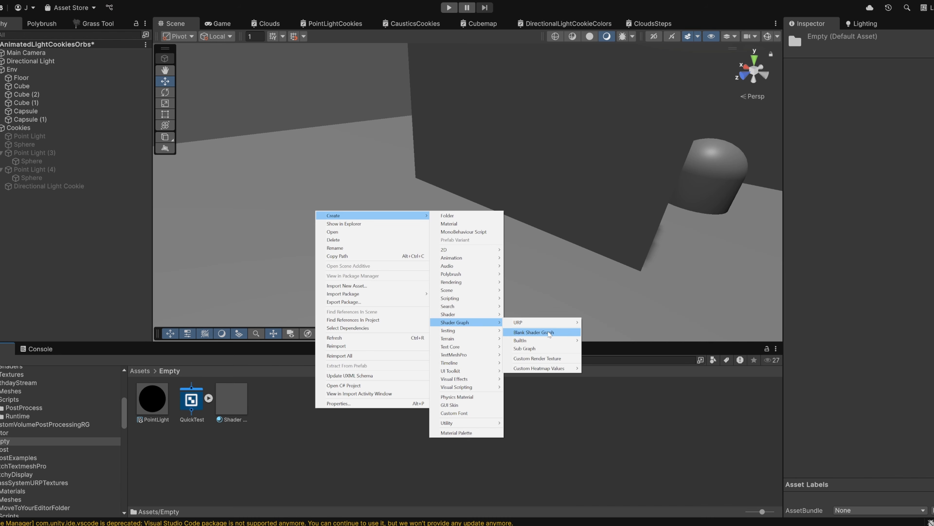
left_click(537, 358)
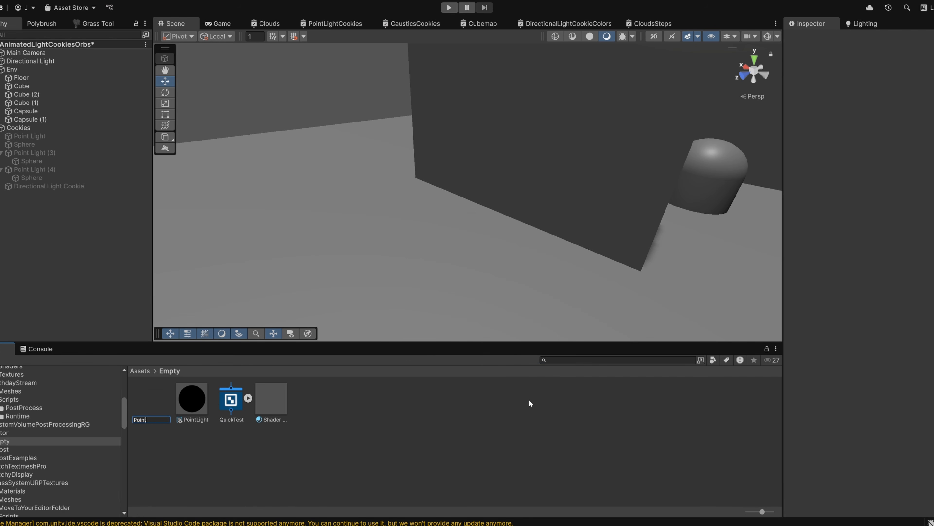
key("Return")
double_click(189, 401)
Create a material from the PointLight shader graph and assign it to the PointLight custom render texture
right_click(188, 403)
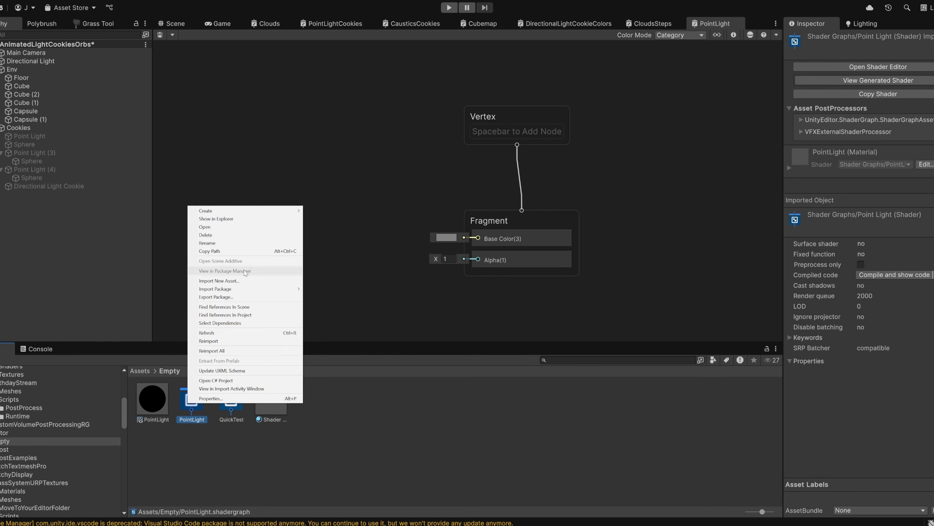
mouse_move(246, 212)
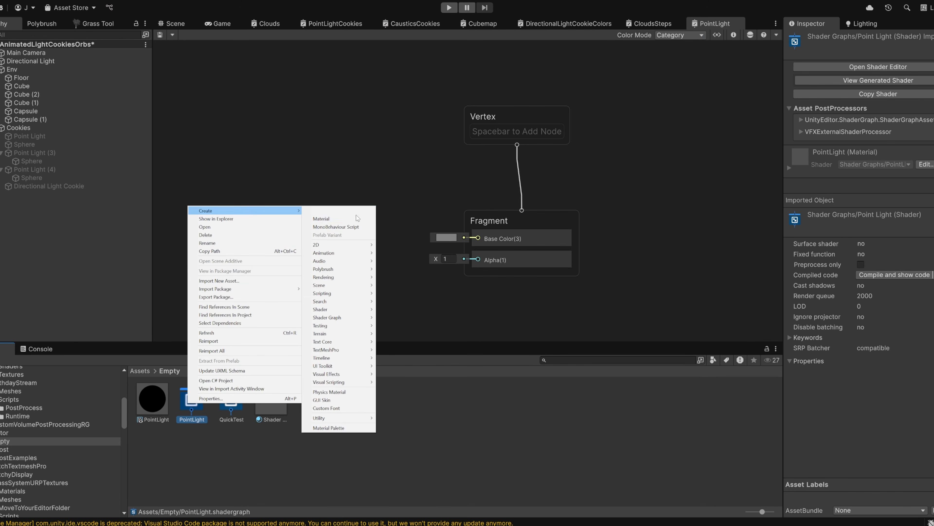
left_click(356, 217)
left_click(152, 399)
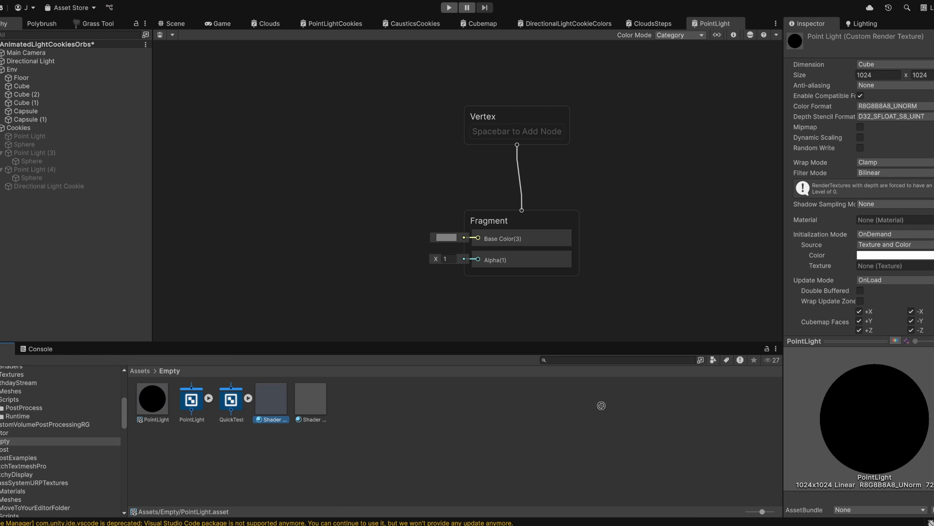
left_click_drag(601, 405, 890, 220)
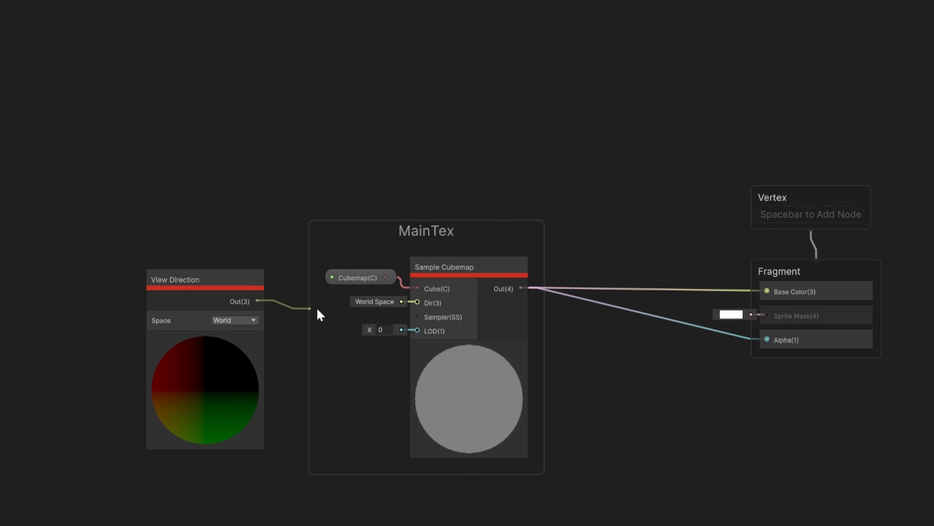
Connect the View Direction output to the Sample Cubemap node's Dir input and rotate the point light to test the cookie
left_click_drag(415, 305, 414, 303)
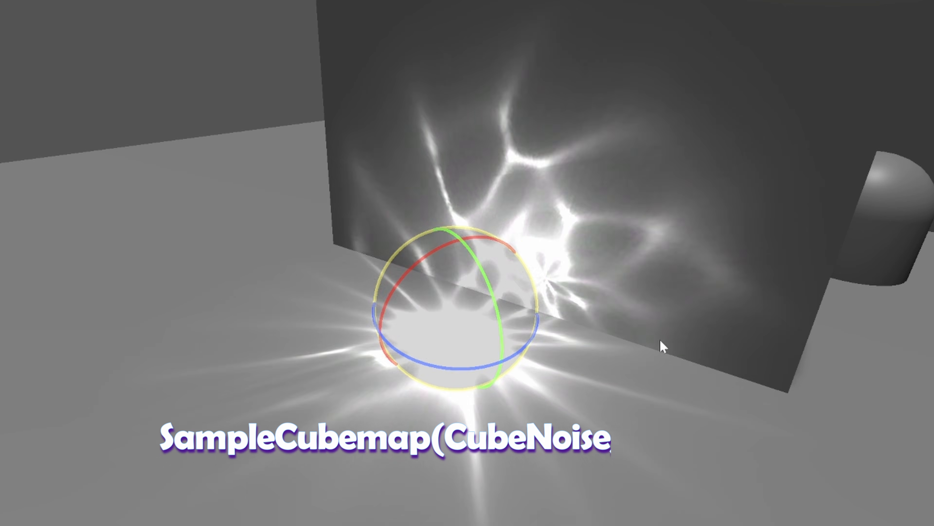
left_click_drag(607, 287, 423, 405)
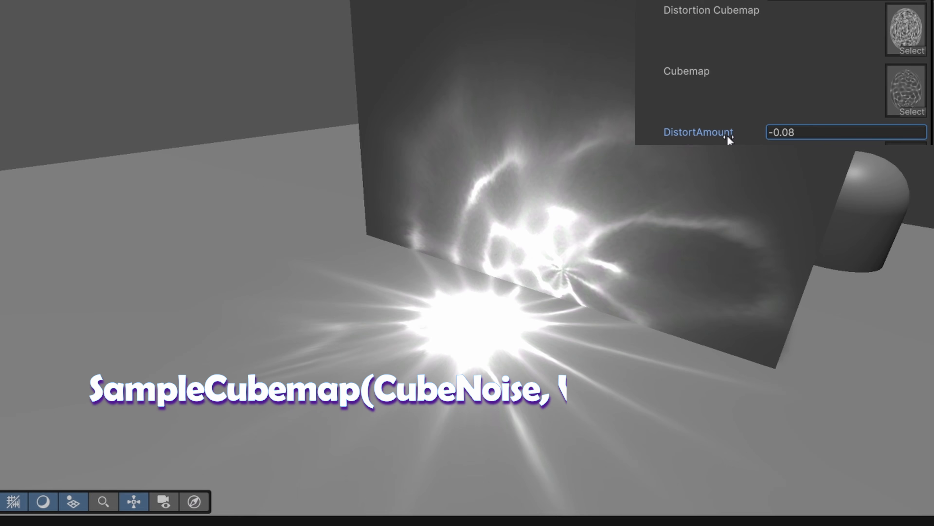
Raise the cubemap material's DistortAmount and increase its Layer 2 Speed to about 0.44
left_click_drag(728, 140, 760, 142)
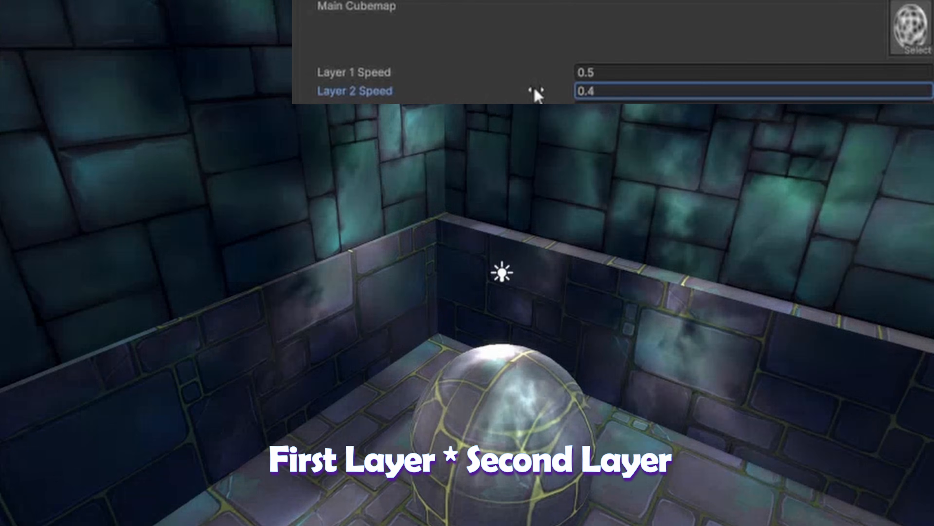
left_click_drag(534, 92, 552, 92)
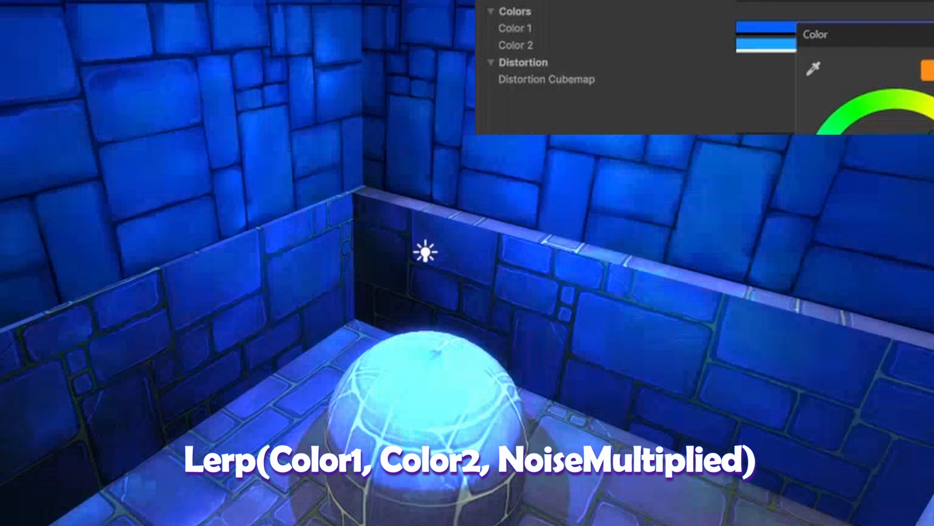
Change the hue of the cookie material's Color 2 and open Color 1 for editing
left_click_drag(824, 133, 931, 151)
left_click(781, 28)
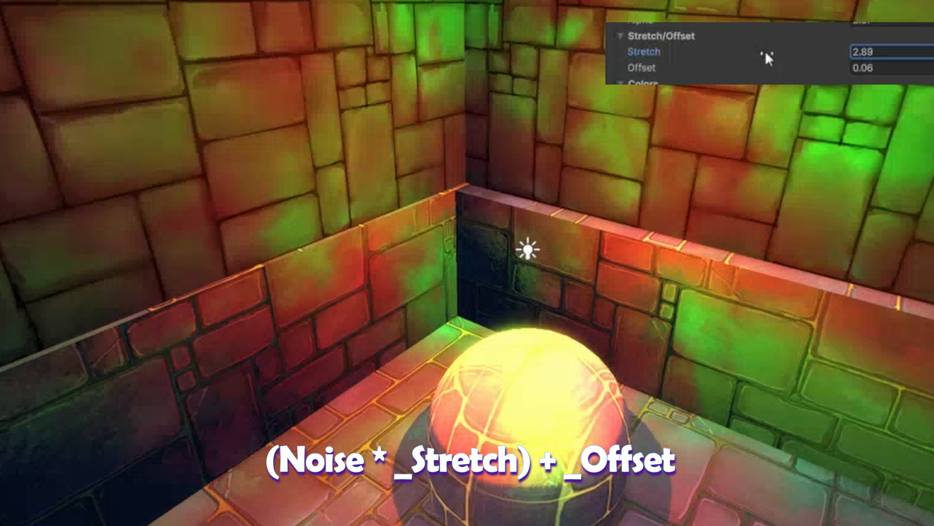
Adjust the cookie material's noise Stretch to around 2.89 and its Alpha to around 2.87
left_click_drag(764, 56, 782, 79)
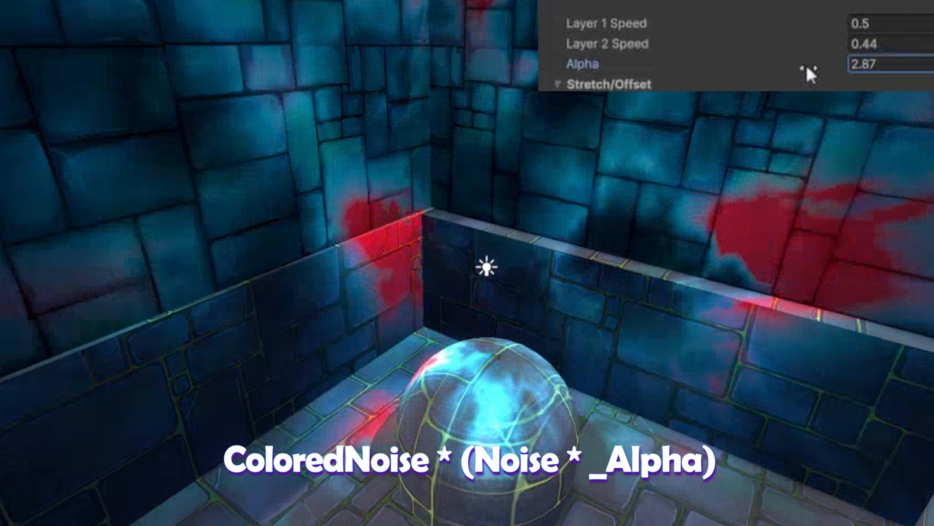
mouse_move(807, 71)
left_mouse_down()
mouse_move(756, 77)
mouse_move(802, 75)
left_mouse_up()
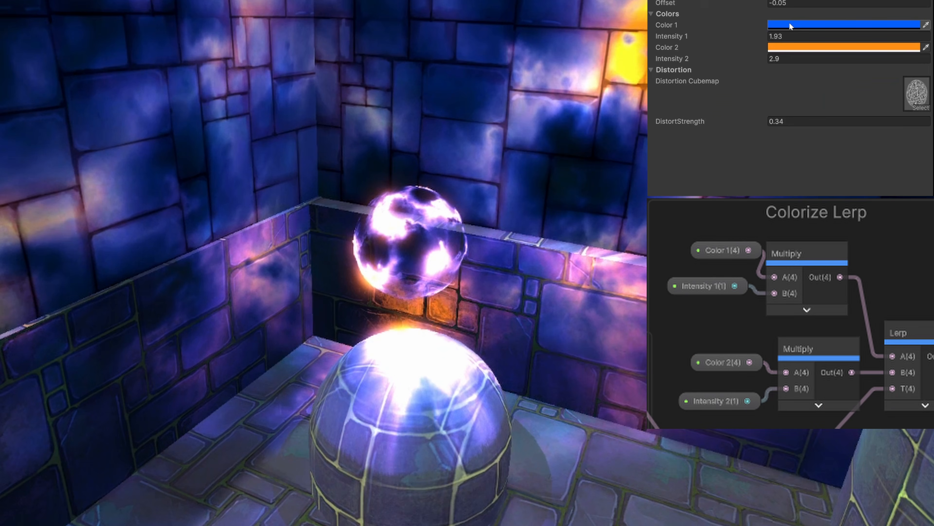
Set Color 1 of the cookie material to orange
left_click(789, 24)
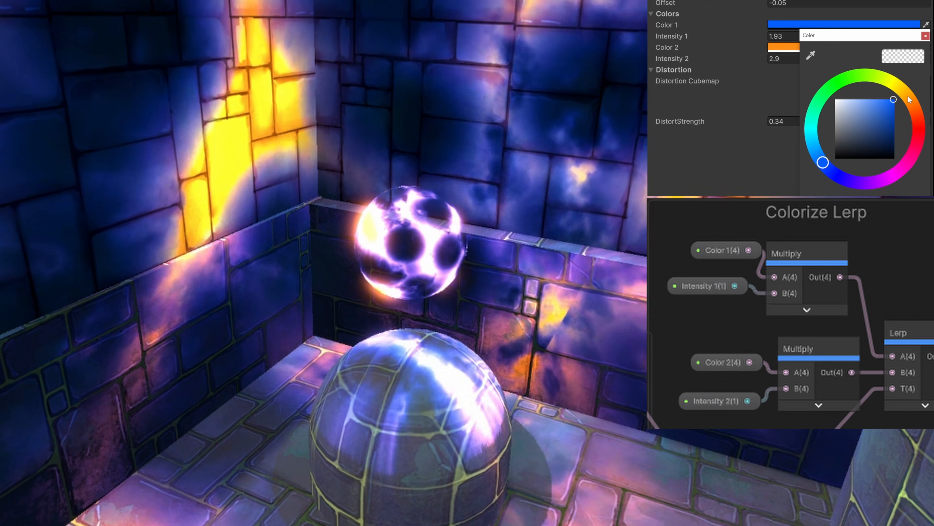
left_click_drag(908, 96, 907, 117)
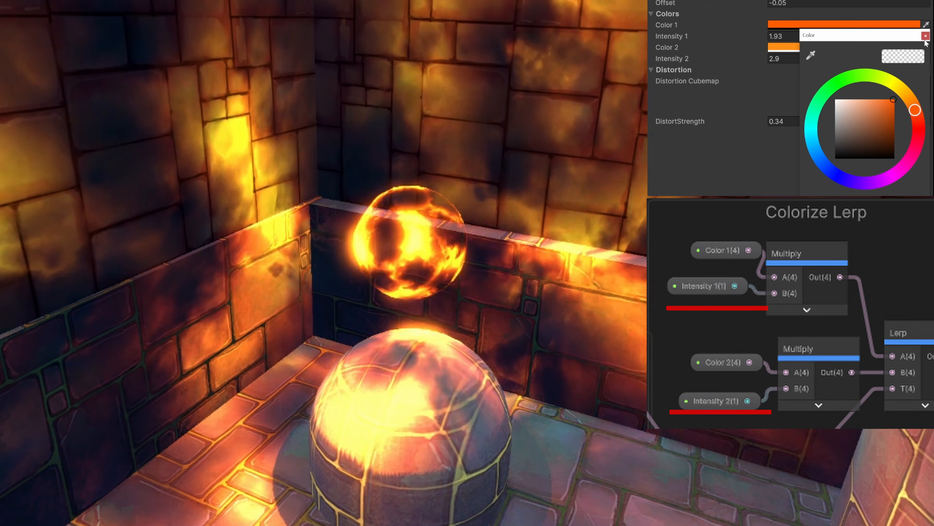
left_click(925, 35)
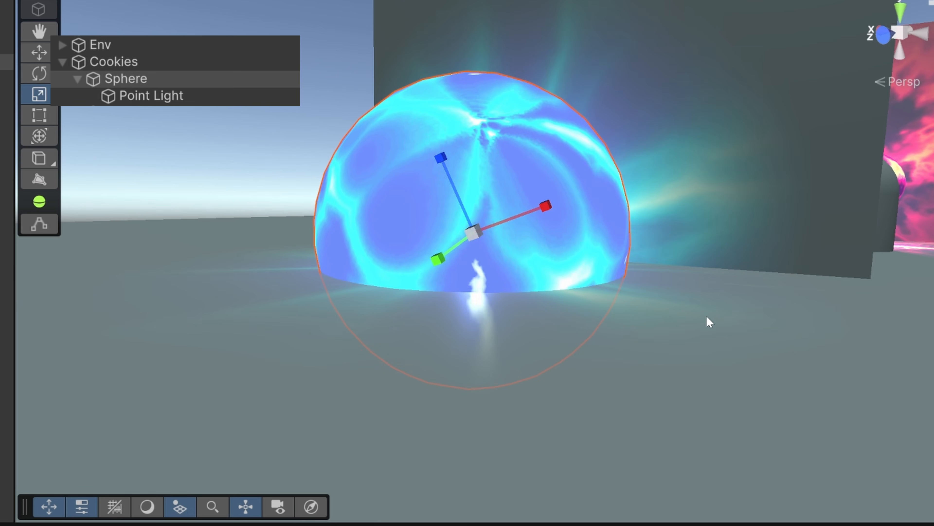
left_click_drag(655, 317, 525, 363, "alt")
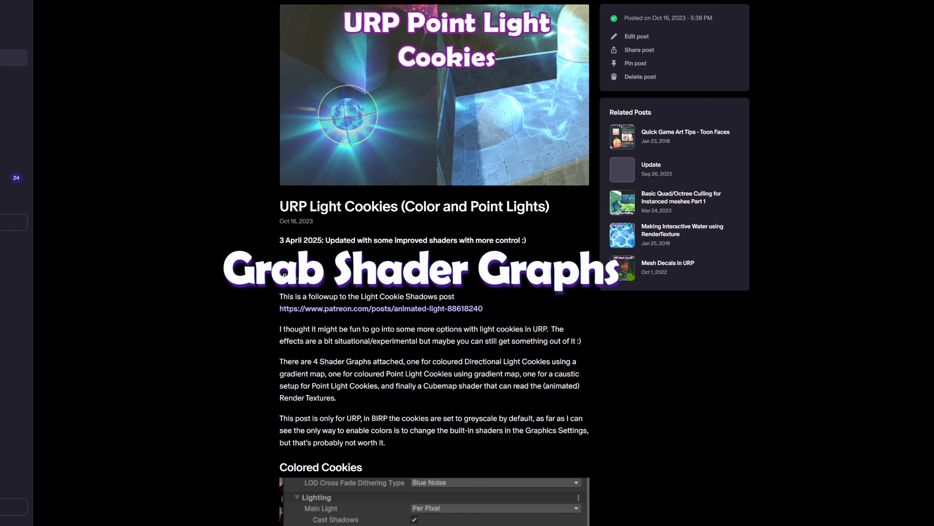
Switch to the URP Light Cookies (Color and Point Lights) Patreon post and look through its shader graph instructions
scroll(300, 85, "down", 15)
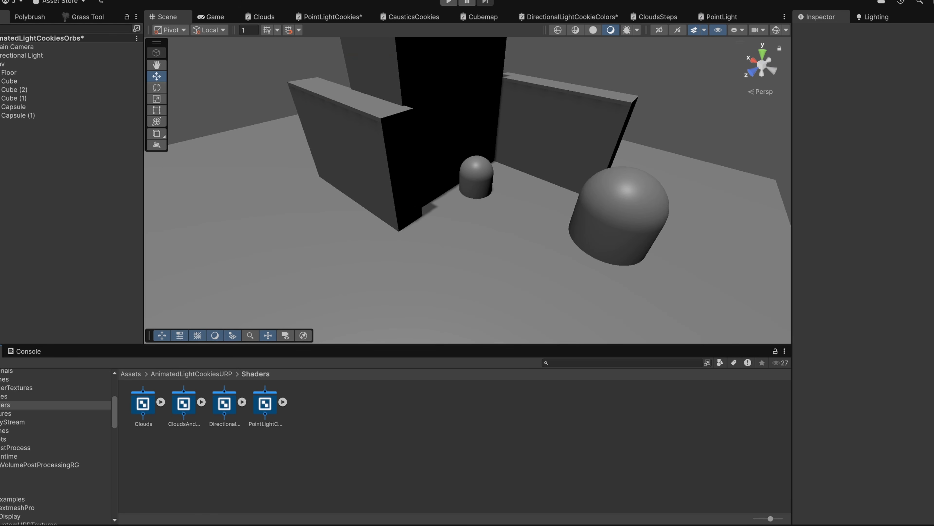
Create a material from the CausticsCookies shader graph in the Empty folder
left_click(3, 482)
left_click(143, 403)
right_click(143, 405)
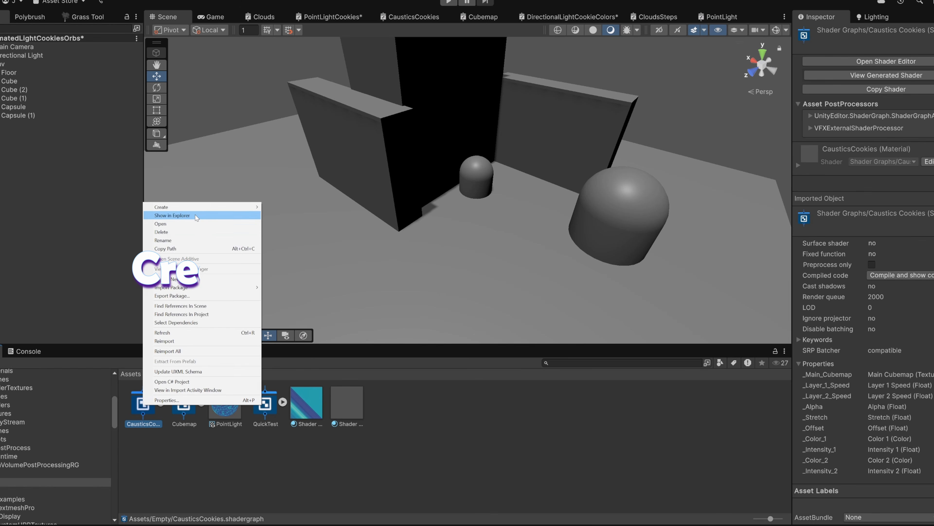
mouse_move(165, 216)
left_click(286, 216)
left_click(423, 453)
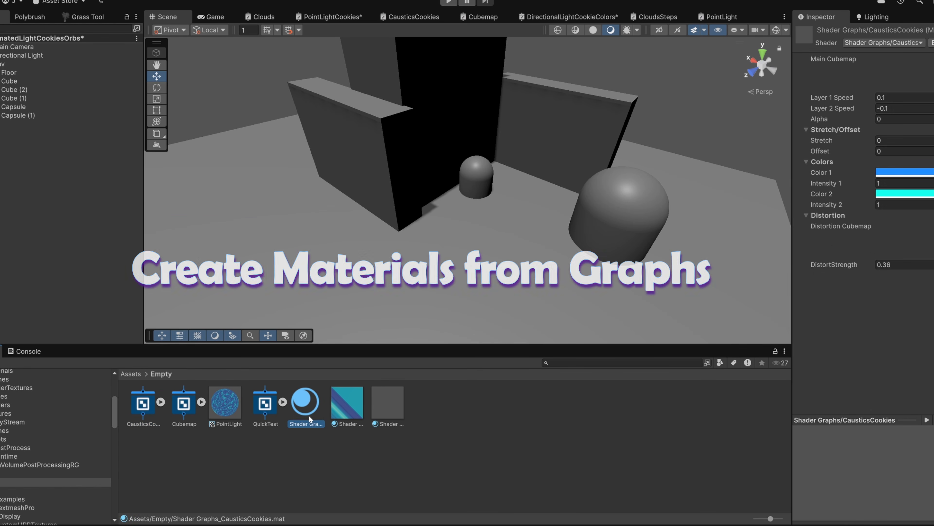
left_click(933, 84)
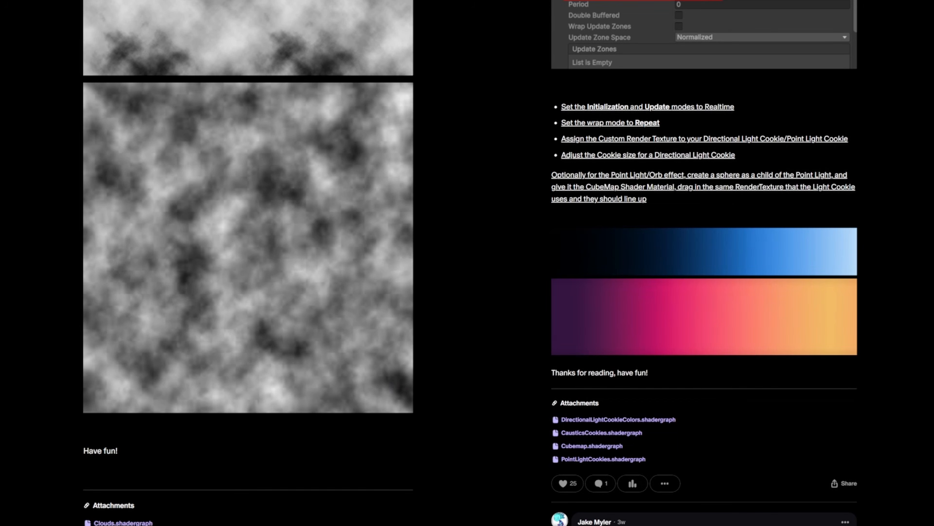
Look over the Patreon post, then switch to the online noise texture generator and adjust the Worley noise's Gain
scroll(248, 263, "up", 12)
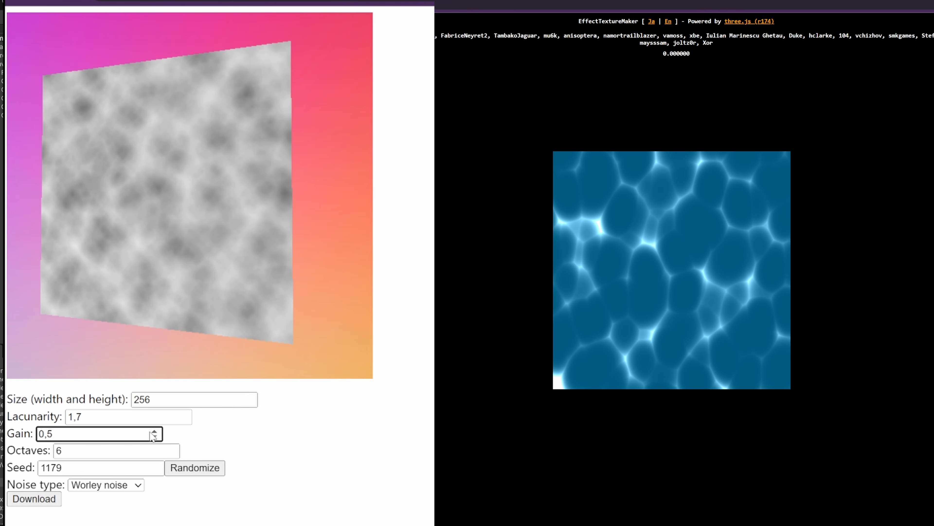
left_click(151, 433)
left_click(154, 438)
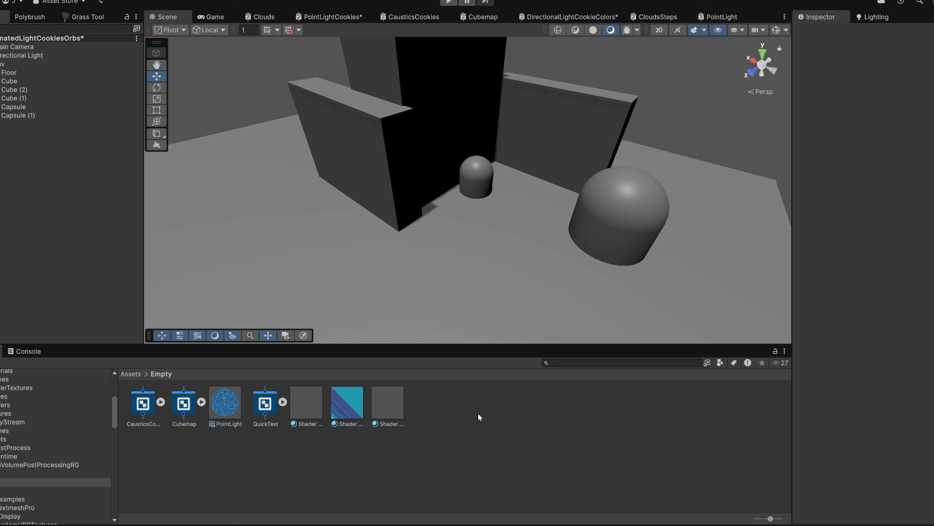
Create a Custom Render Texture named CookieTest in the Empty folder
left_click(317, 407)
right_click(469, 403)
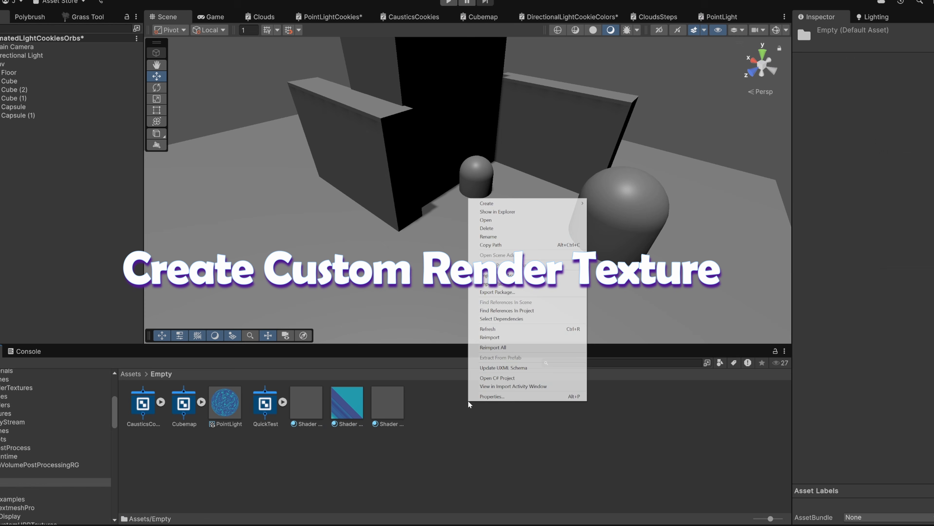
mouse_move(578, 204)
mouse_move(626, 271)
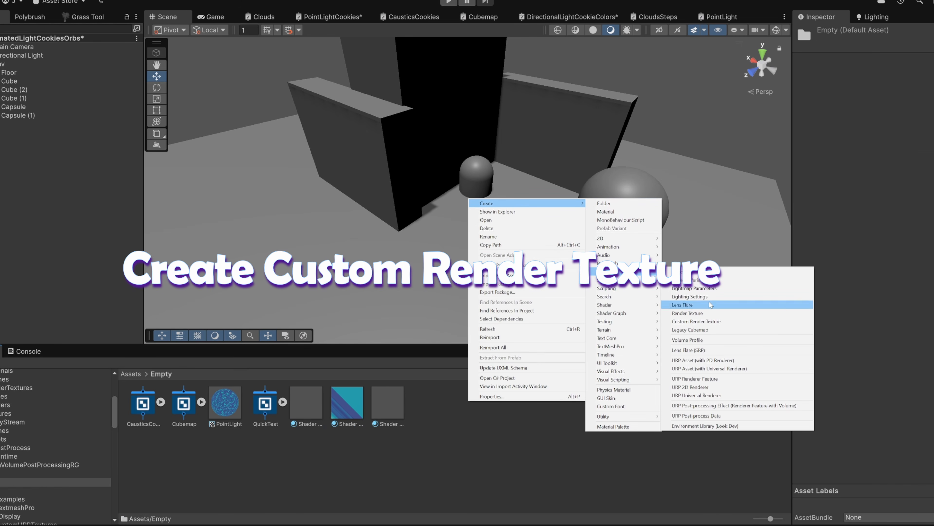
left_click(699, 322)
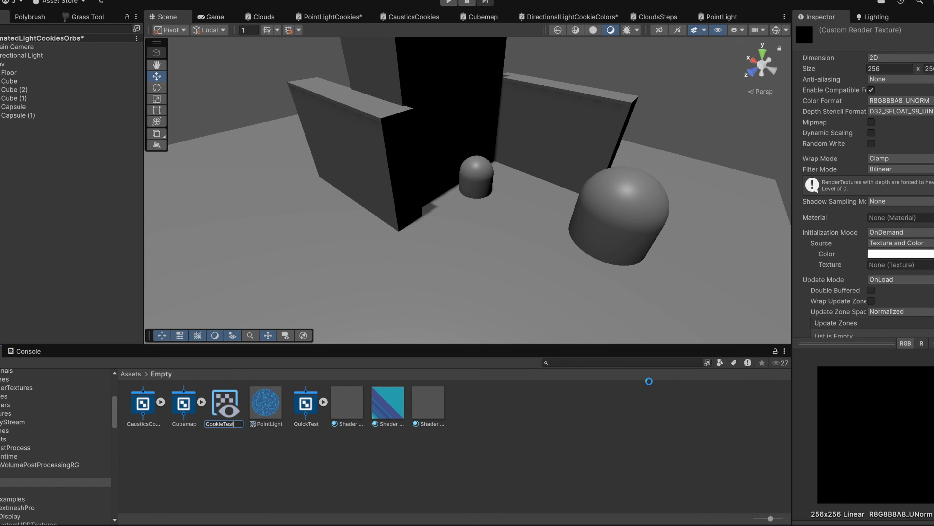
type("CookieTest")
key("Return")
Set the CookieTest render texture to 1024 x 1024 with Cube dimension and Realtime update mode
type("4")
key("Tab")
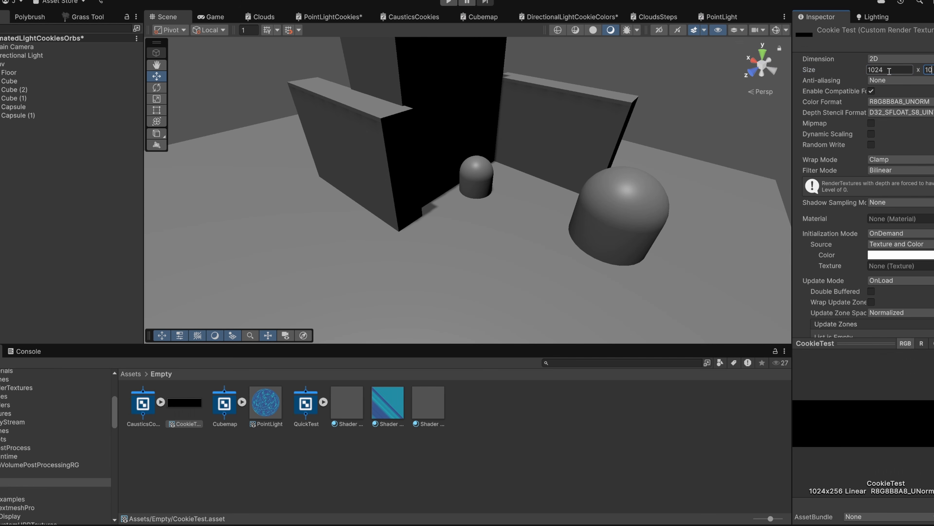
type("1024")
left_click(892, 85)
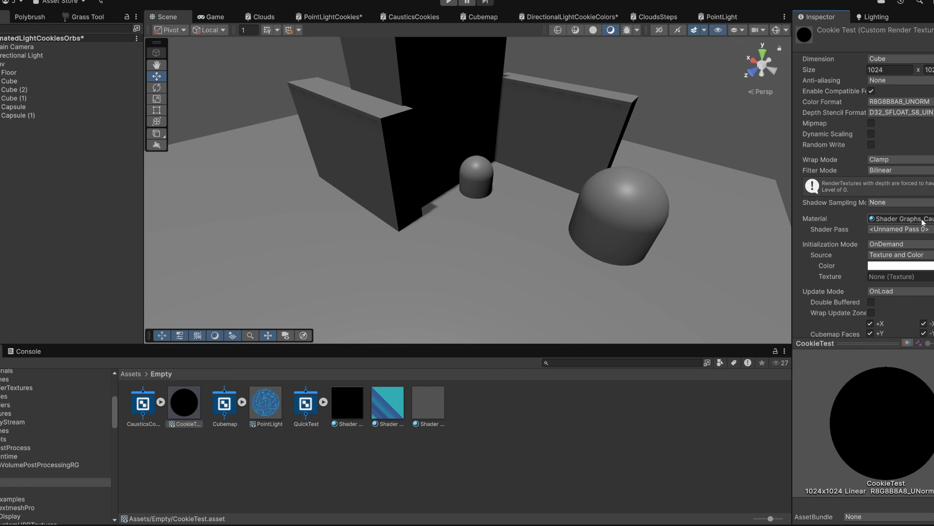
scroll(924, 224, "down", 2)
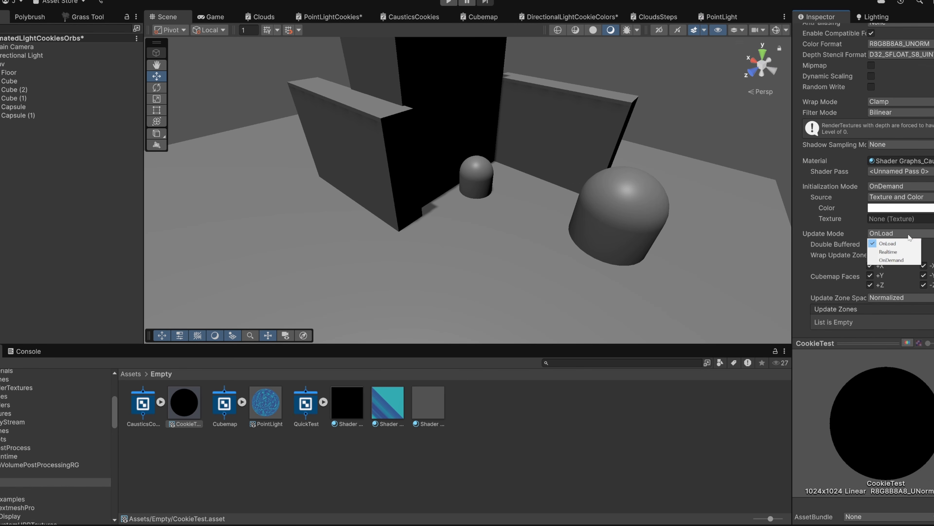
left_click(903, 253)
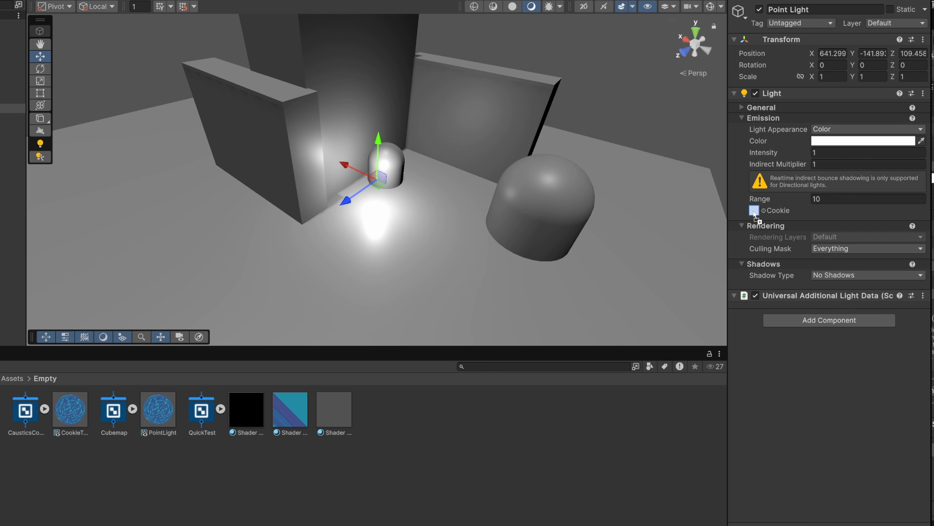
Assign the CookieTest render texture as the Point Light's cookie
left_click_drag(754, 213, 754, 213)
scroll(563, 225, "up", 10)
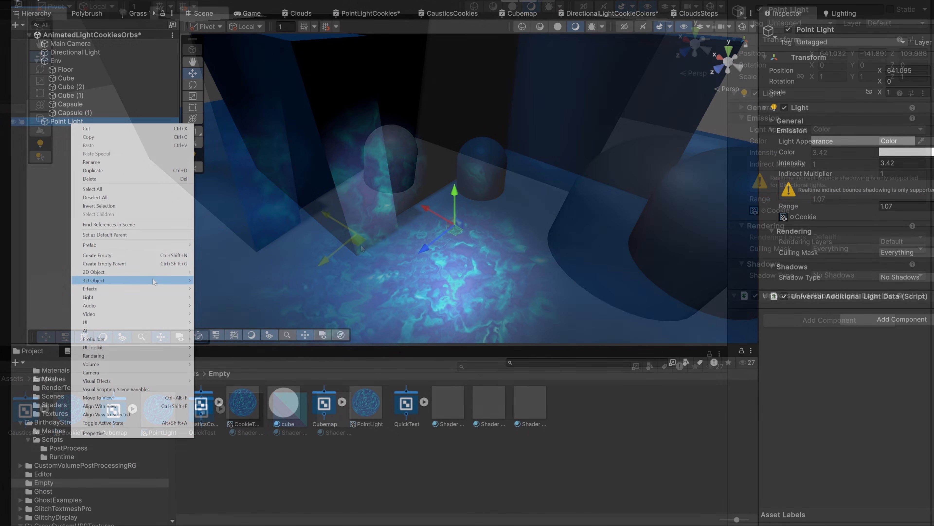
Add a 3D sphere as a child of the Point Light, apply the cube material to it and expand the material's properties
mouse_move(154, 282)
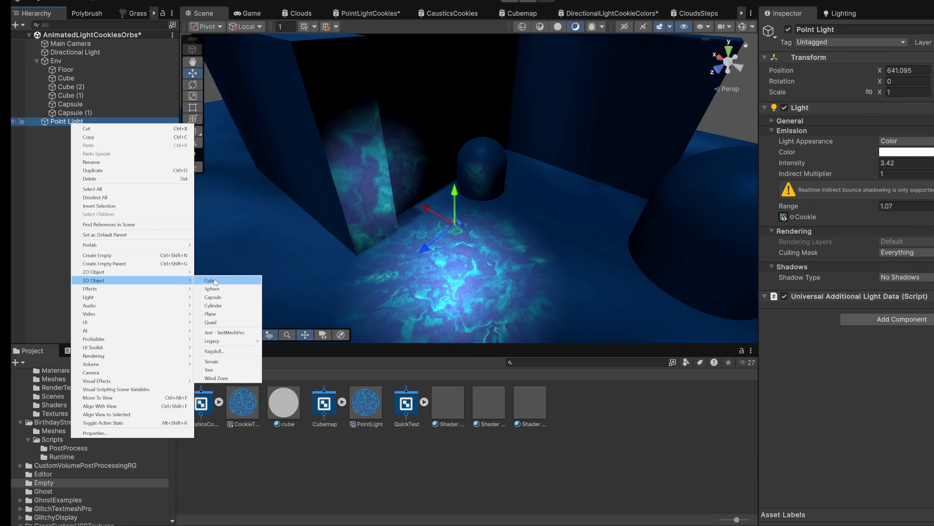
left_click(226, 289)
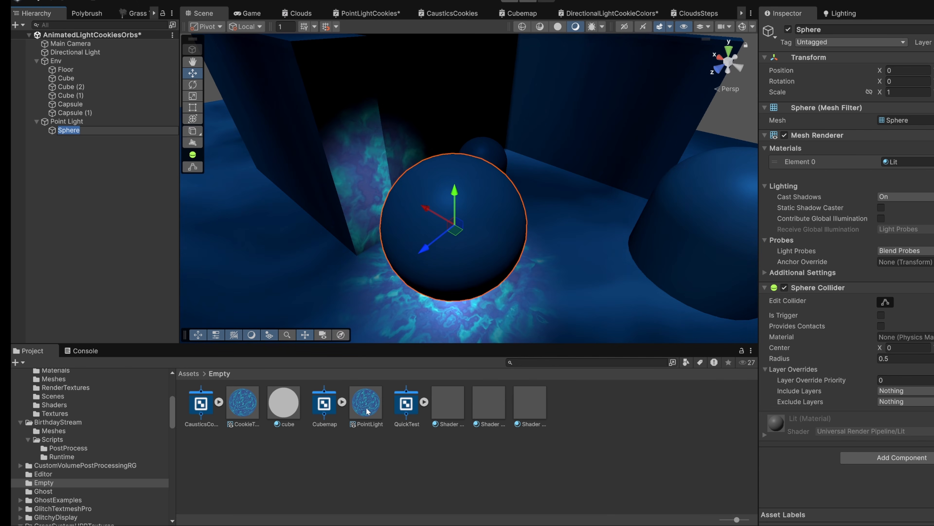
left_click_drag(287, 406, 478, 249)
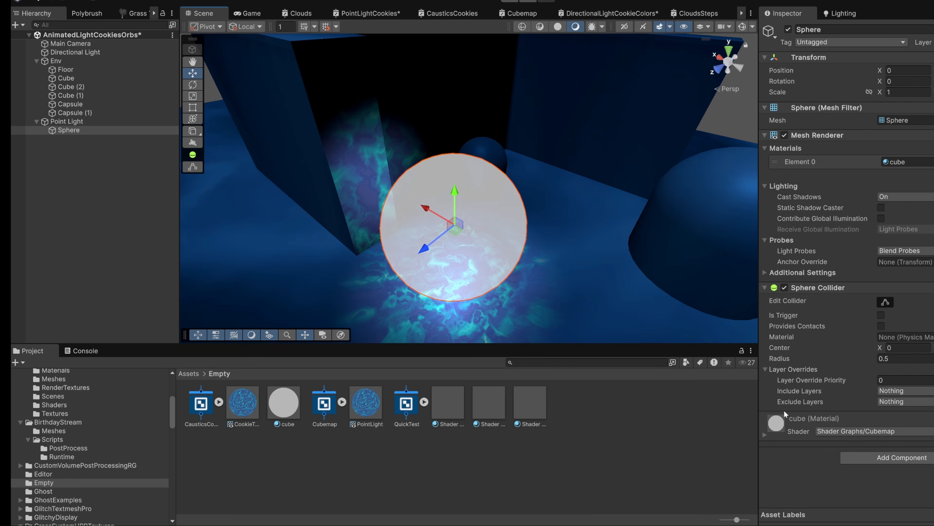
left_click(765, 435)
scroll(891, 398, "down", 5)
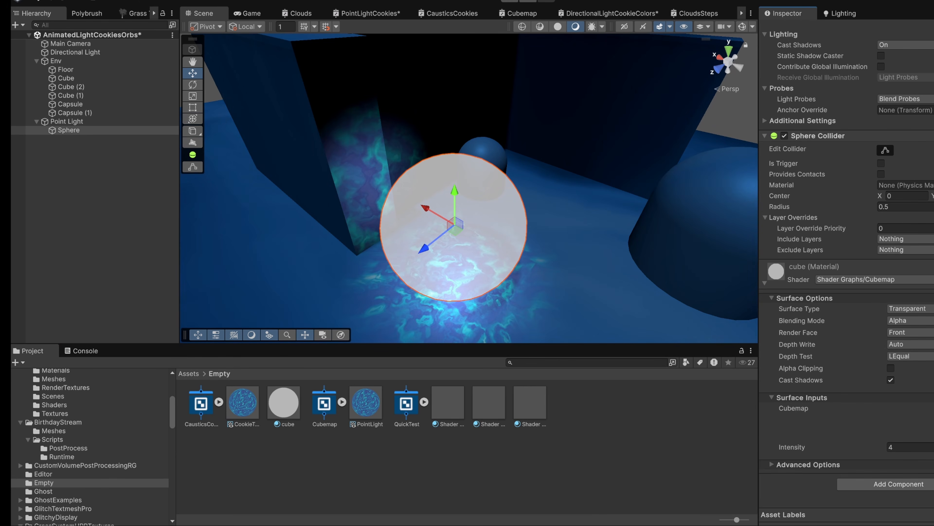
Transform the Point Light together with its sphere, rotating it to swirl the projected cookie pattern
left_click_drag(449, 154, 420, 244)
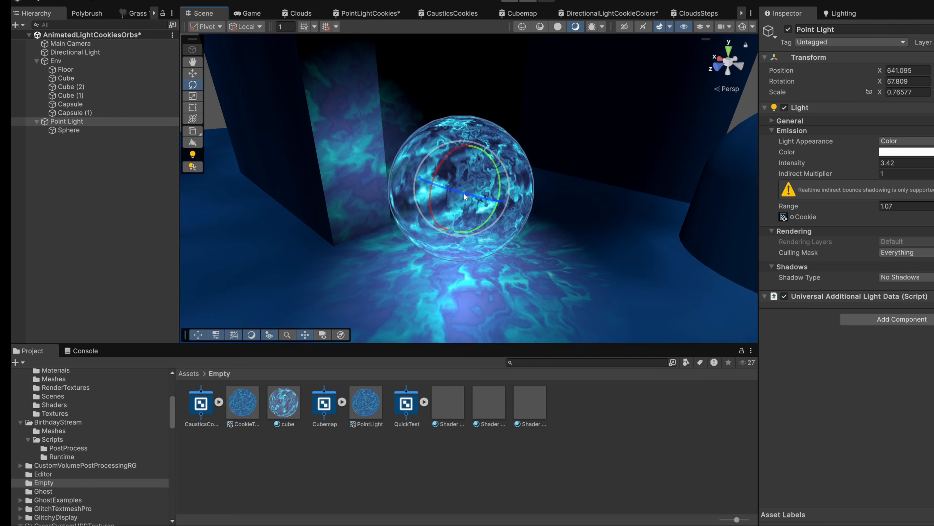
key("r")
left_click_drag(462, 192, 462, 192)
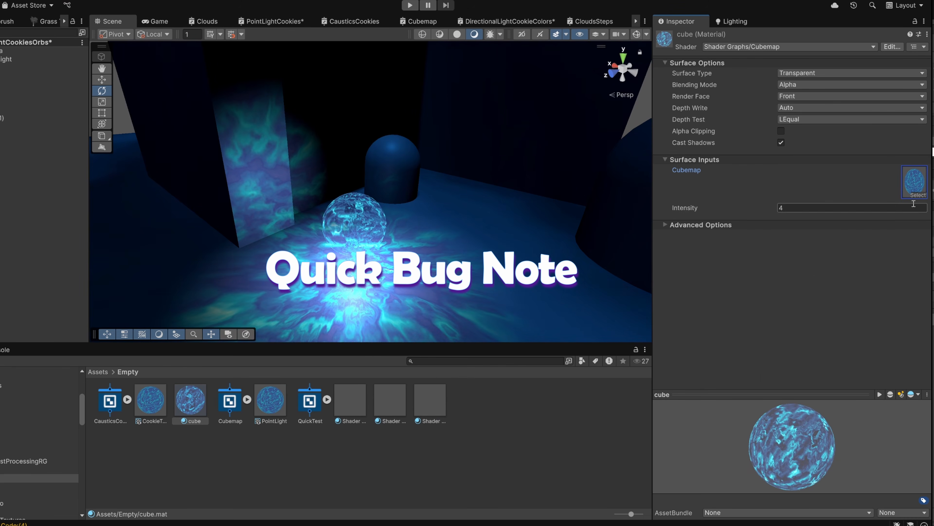
Clear the cube material's Cubemap and look through the selectable cubemaps for the render texture
left_click(918, 195)
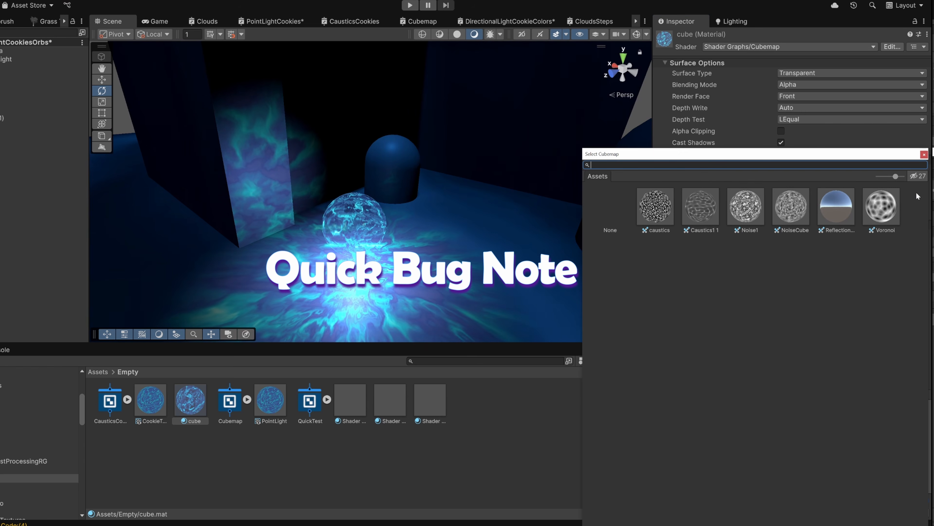
double_click(616, 217)
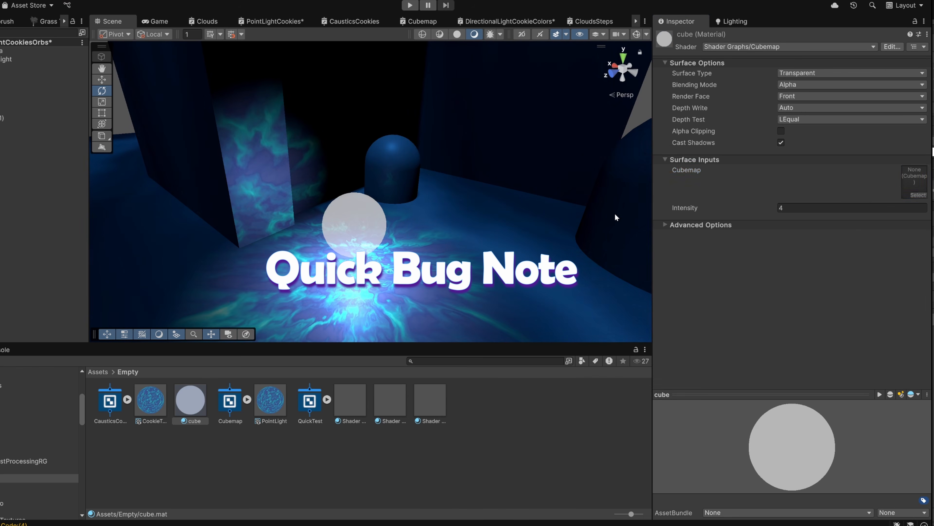
left_click(914, 195)
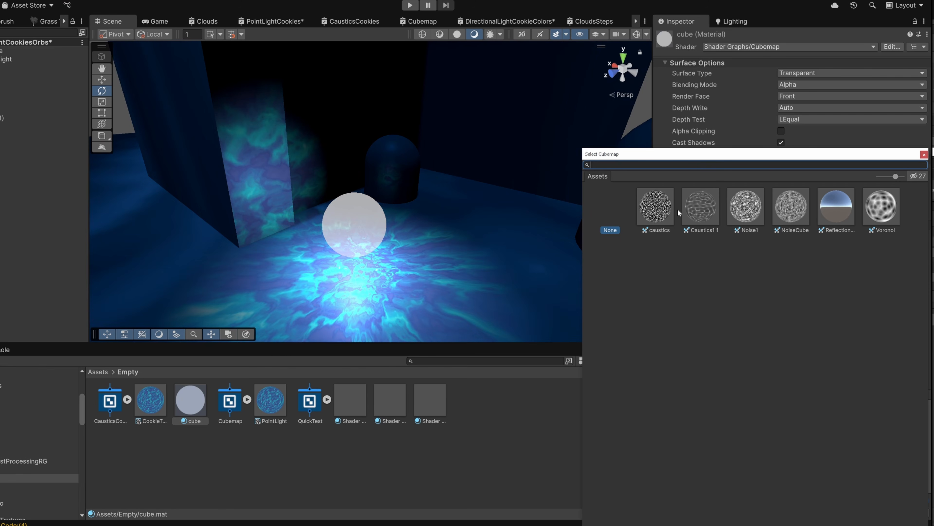
left_click(924, 155)
Assign the CookieTest render texture from the Empty folder to the cube material's Cubemap
left_click_drag(158, 411, 863, 207)
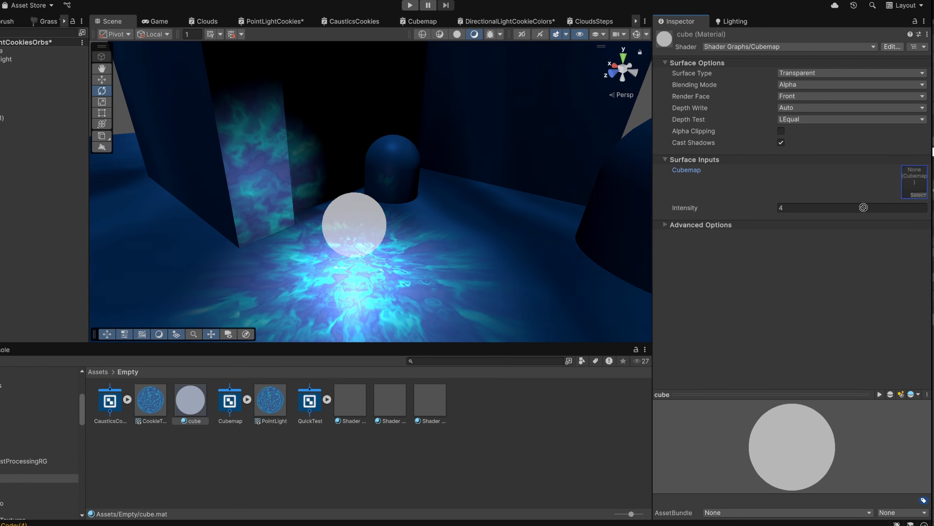
left_click_drag(911, 183, 912, 184)
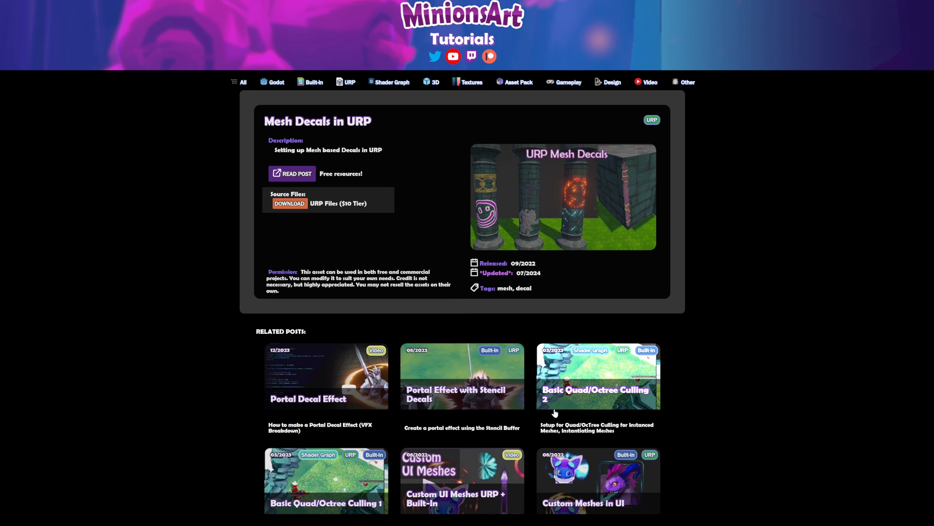
Switch to the MinionsArt tutorials site and browse posts such as Fake Liquid Shader Graph, Free Asset Pack - Halloween 2 and Pine Tree
scroll(555, 413, "down", 1)
left_click(579, 436)
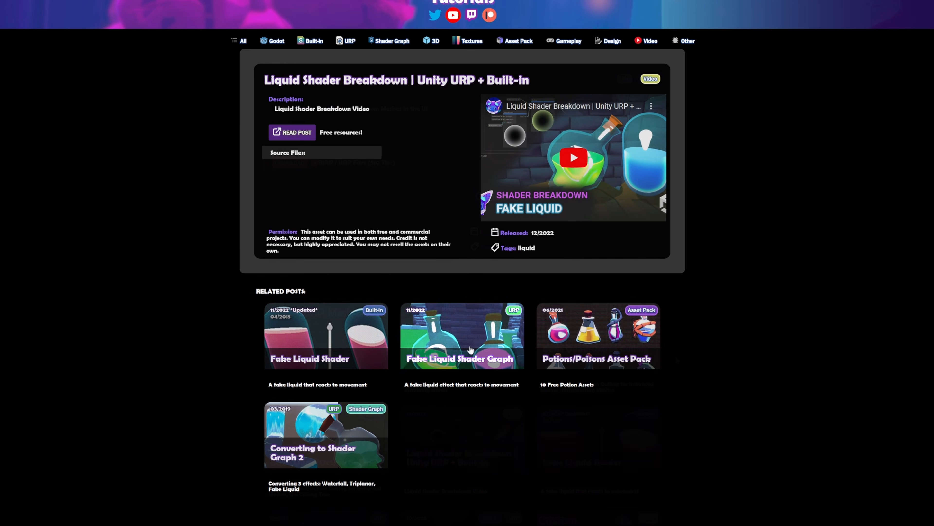
left_click(456, 342)
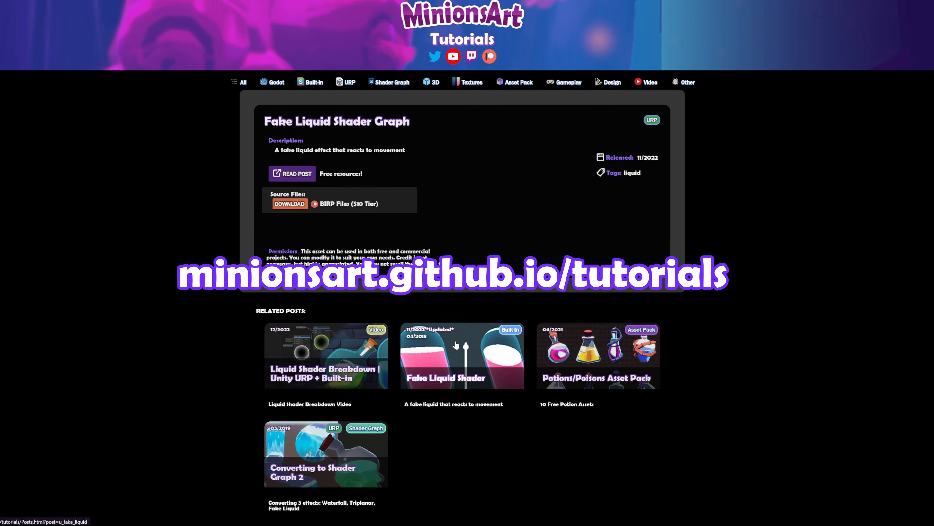
left_click(326, 474)
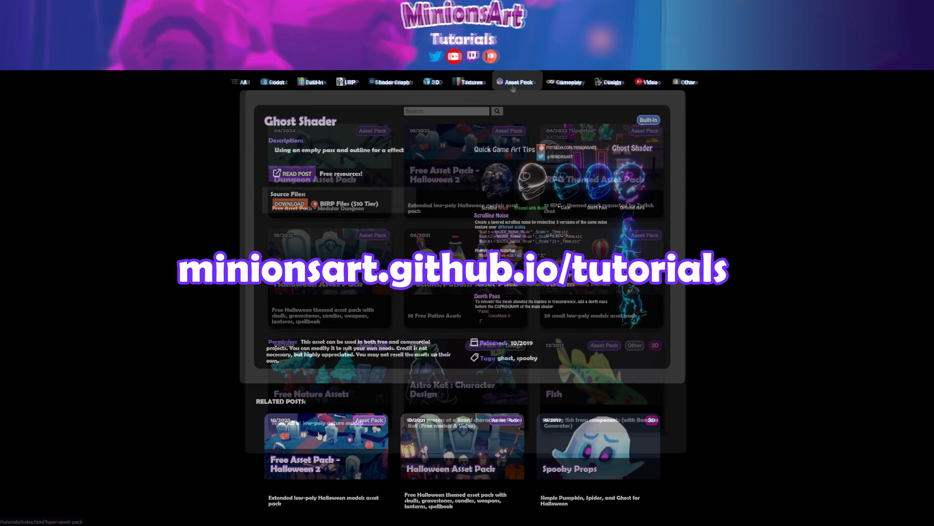
left_click(311, 438)
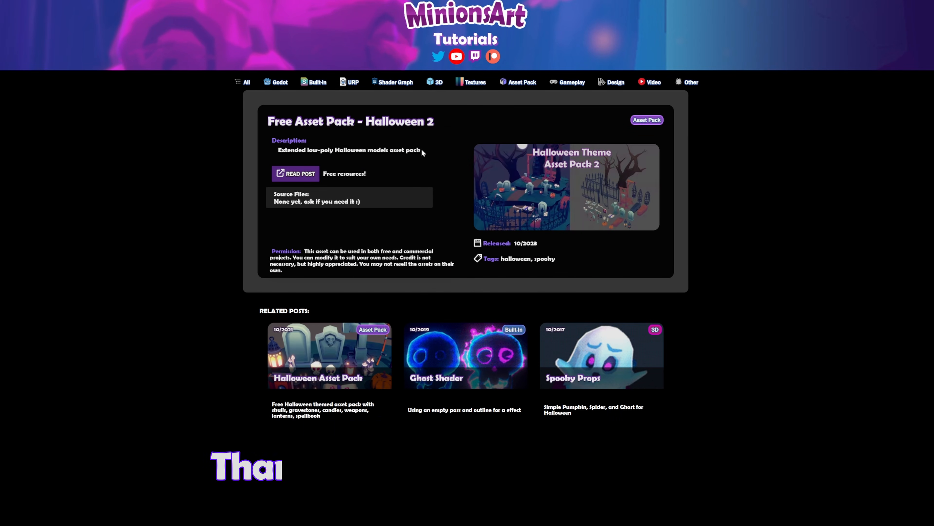
left_click(438, 88)
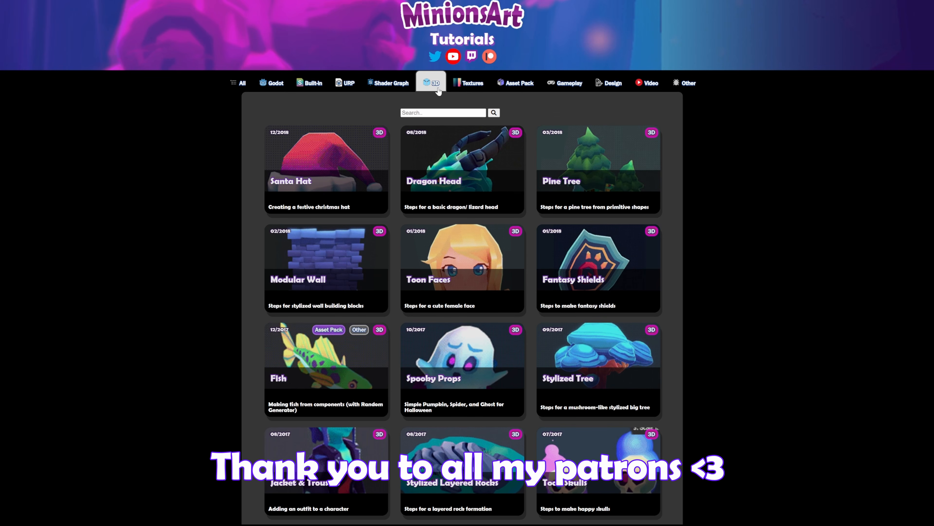
left_click(585, 152)
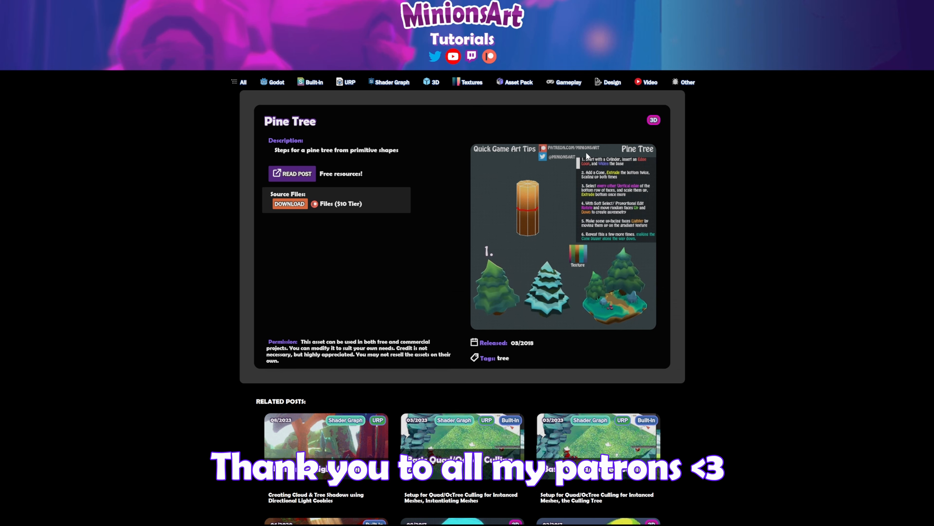